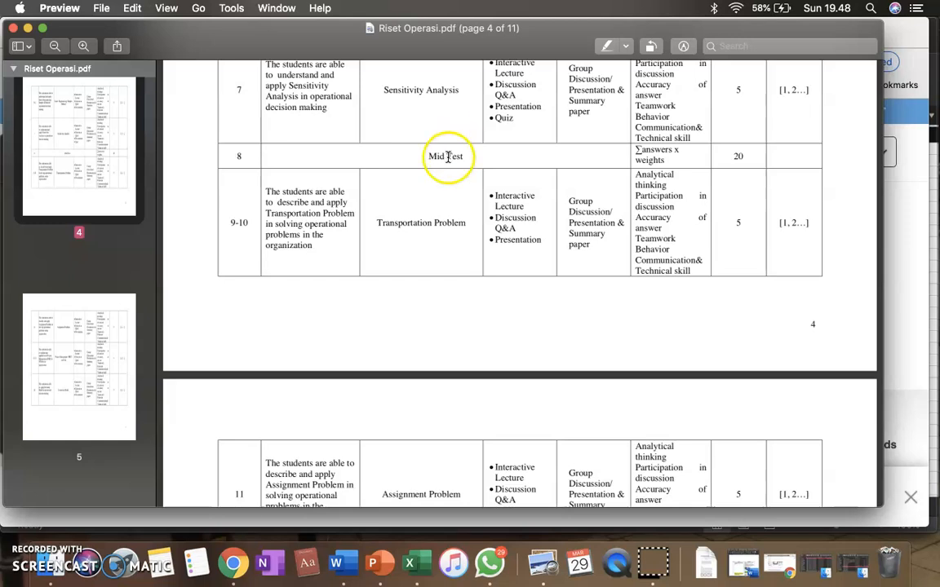
Switch from the syllabus PDF to the RO 6 - LP w Excel workbook and examine the simplex constraints and iteration tables
scroll(444, 159, "up", 1)
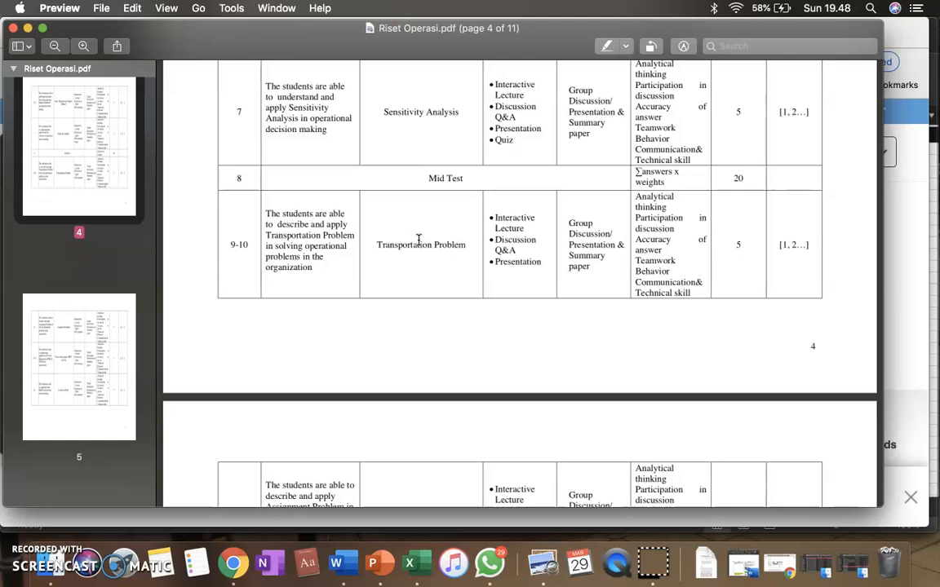
left_click(424, 555)
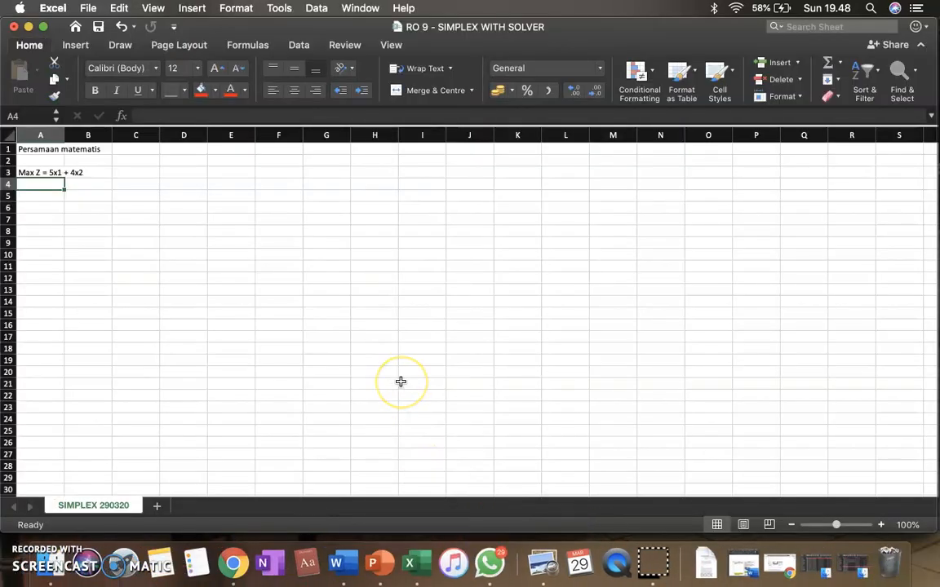
key("ctrl+Up")
left_click(388, 216)
scroll(389, 220, "up", 5)
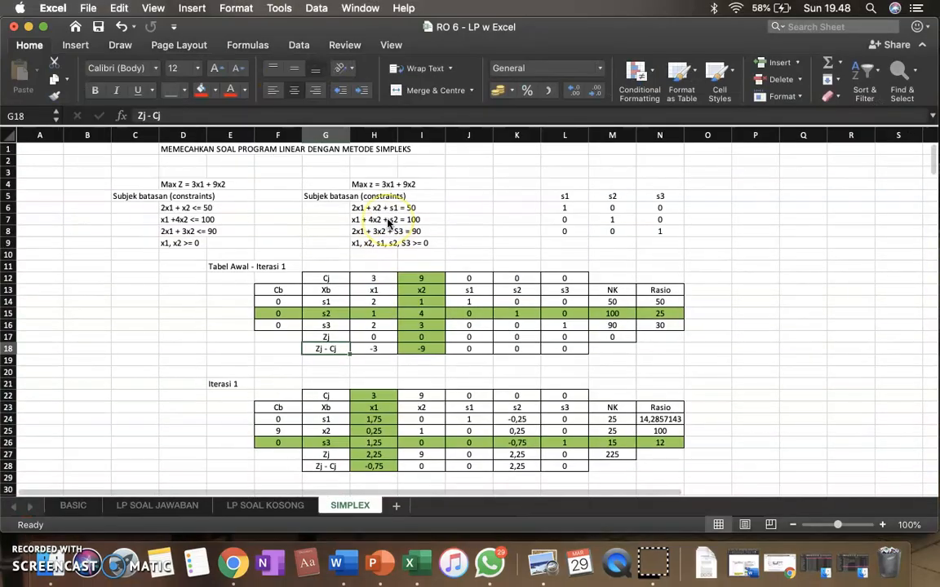
scroll(371, 302, "down", 4)
scroll(351, 245, "up", 3)
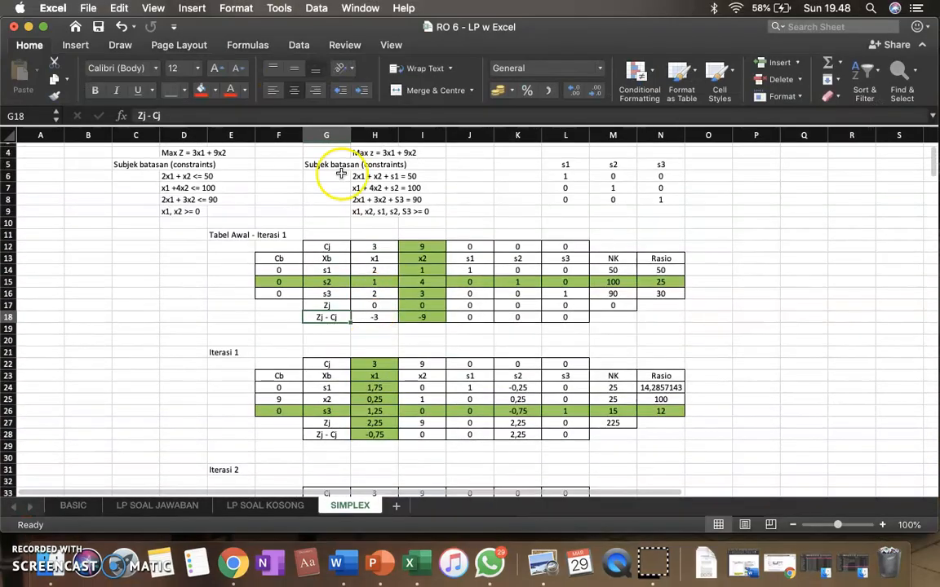
scroll(356, 329, "down", 6)
scroll(356, 331, "up", 7)
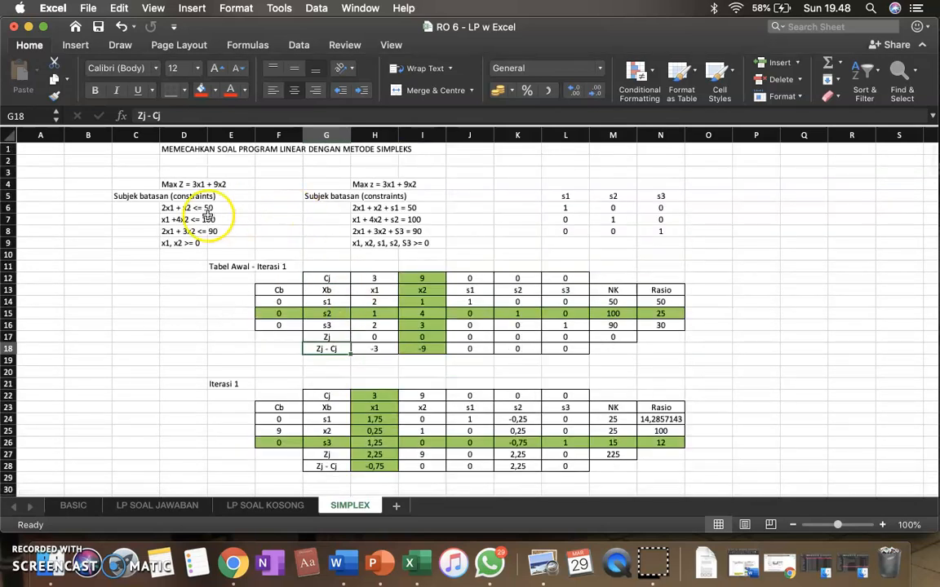
left_click(173, 207)
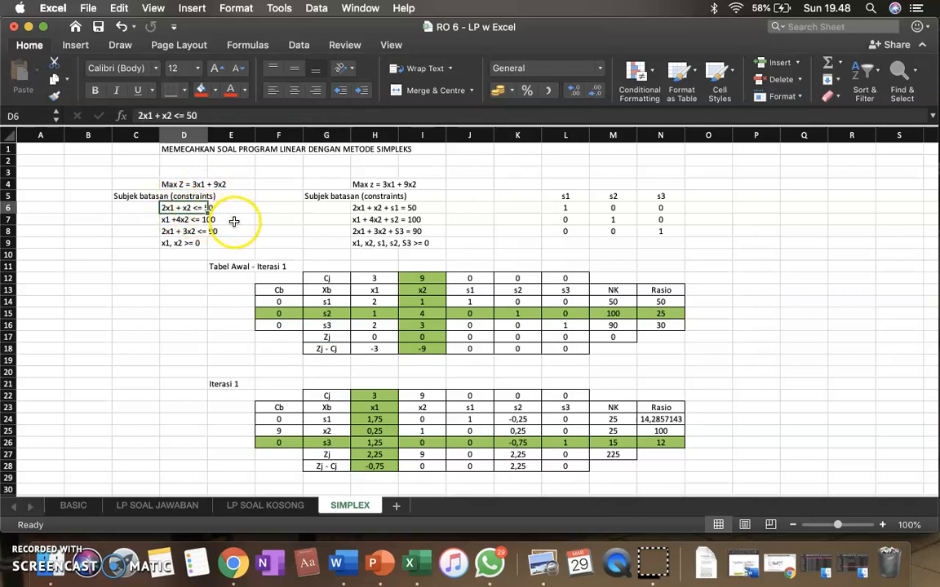
Review the LP SOAL JAWABAN and LP SOAL KOSONG sheets and return to the SIMPLEX sheet
left_click(90, 504)
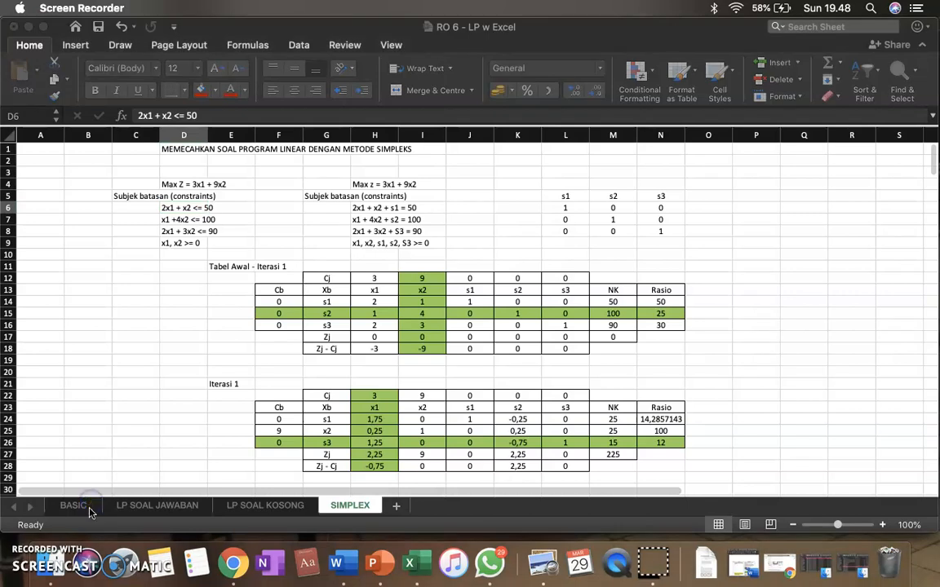
left_click(122, 507)
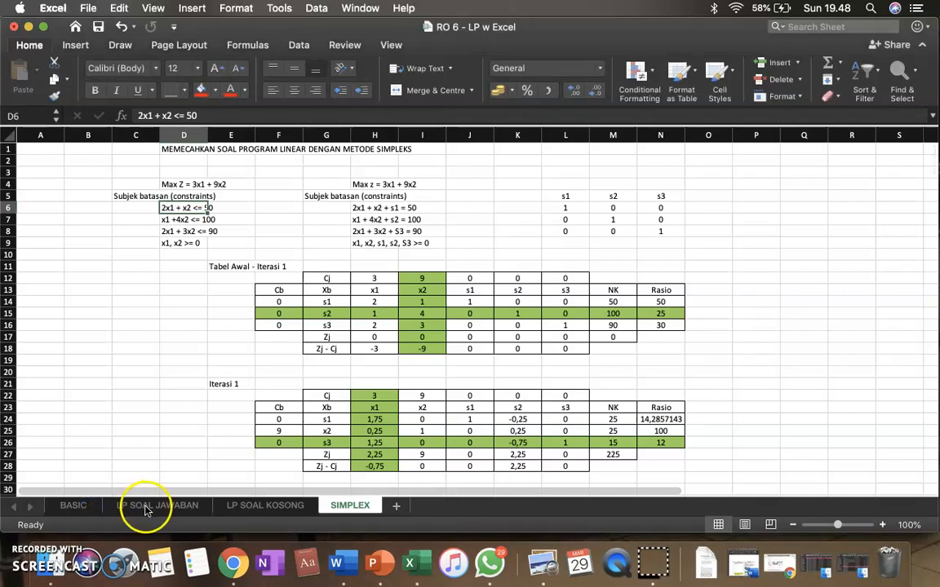
left_click(151, 505)
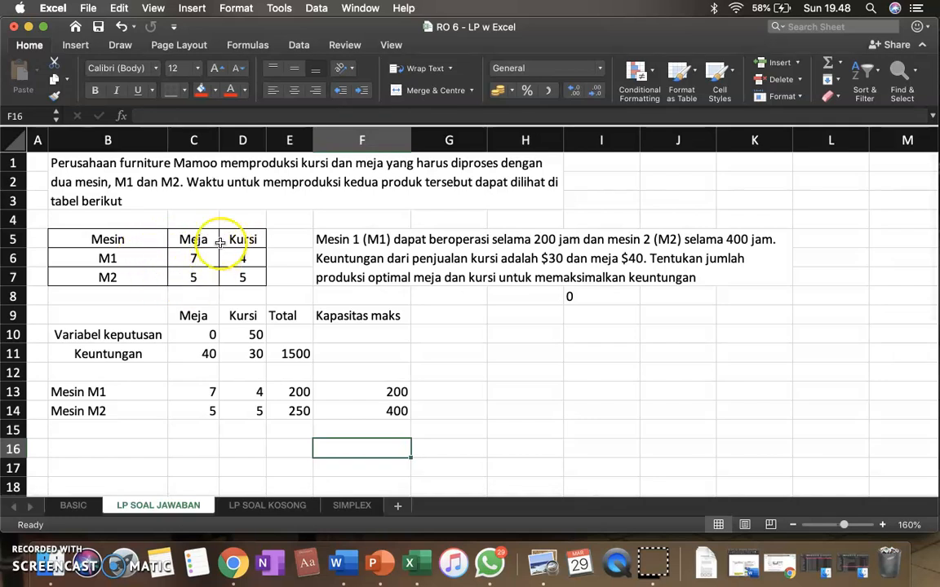
left_click(243, 506)
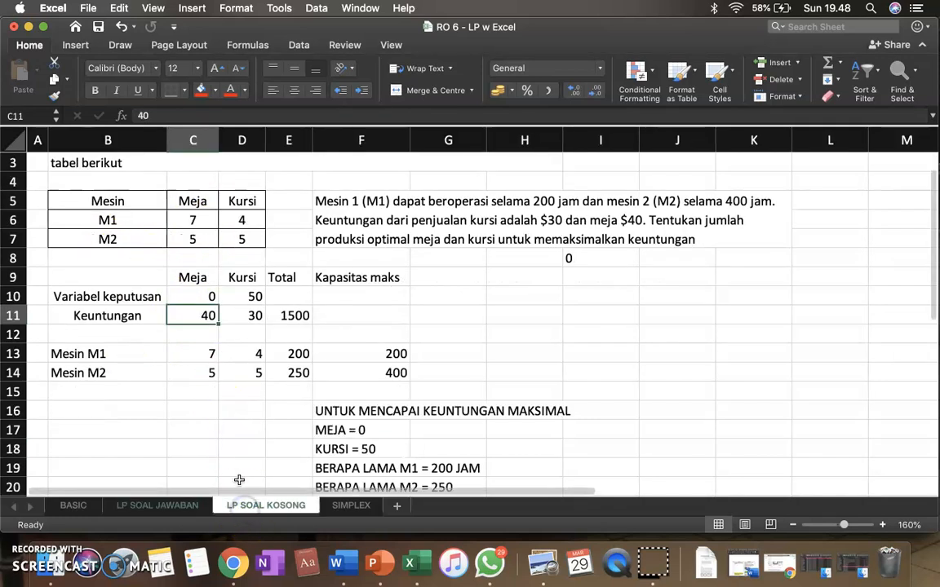
left_click(351, 504)
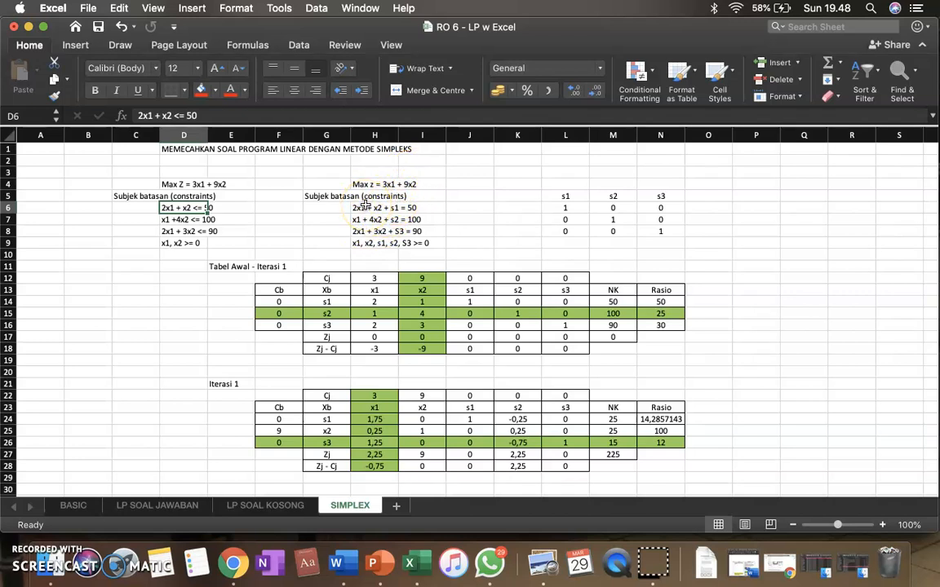
In the RO 9 - SIMPLEX WITH SOLVER workbook, enter "Contraint 1/ Batasan 1" in A4 and fit column A to its text
key("ctrl+Up")
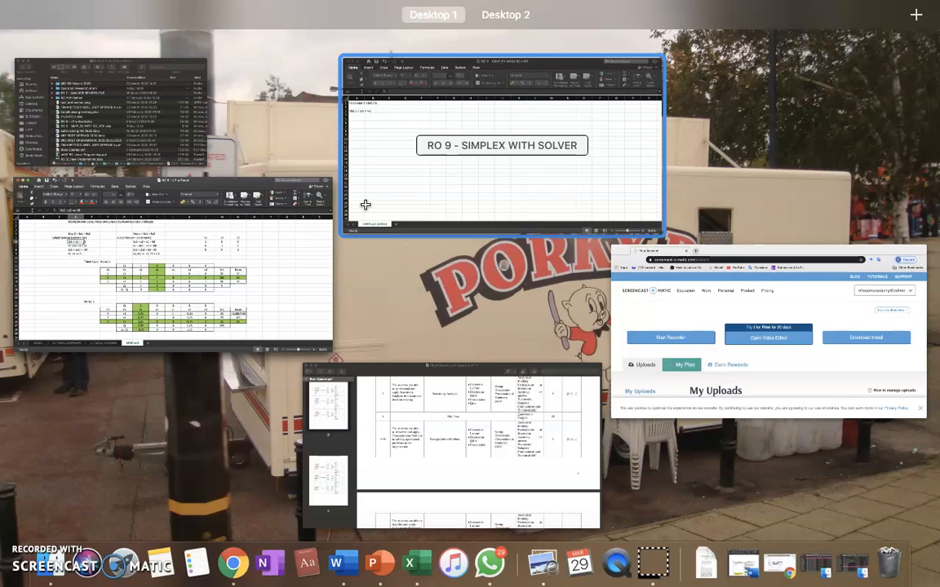
left_click(365, 205)
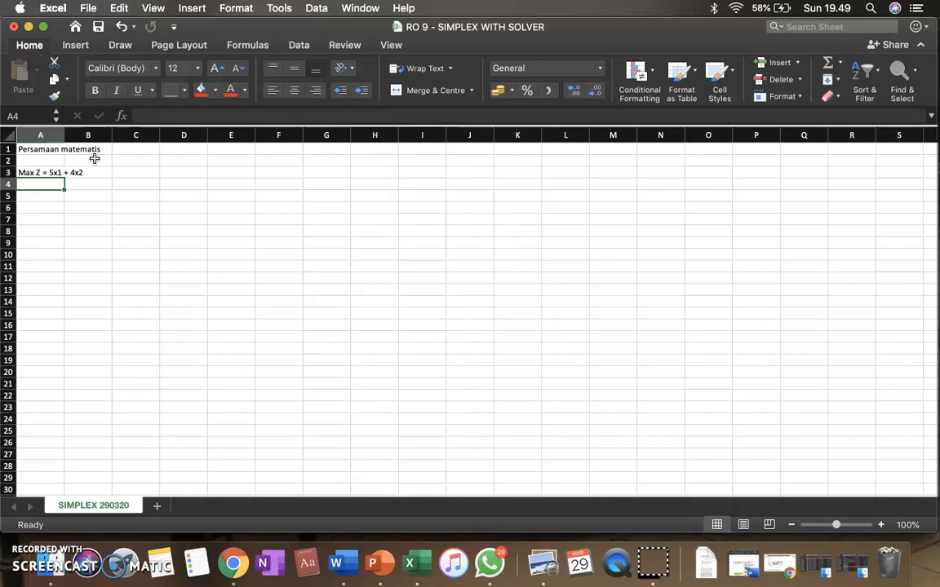
left_click(62, 174)
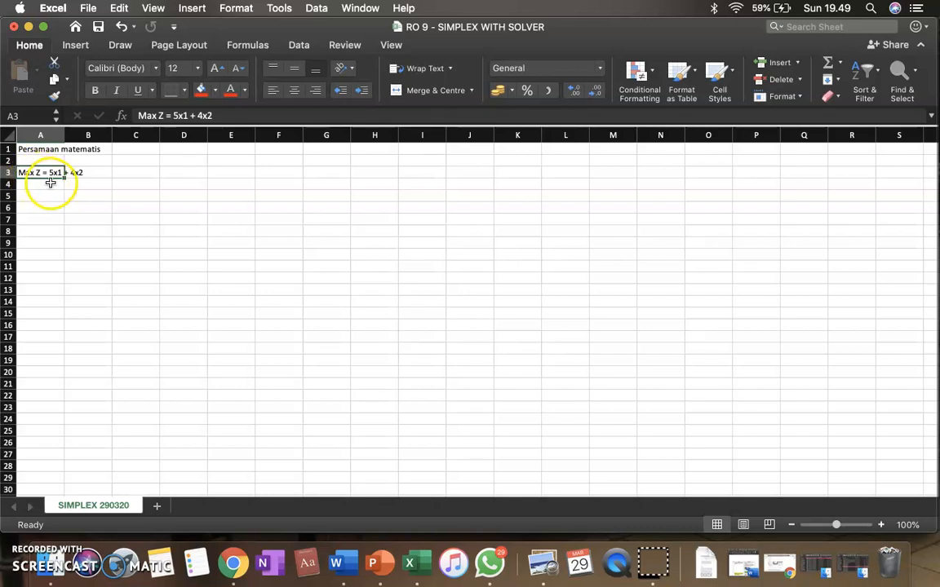
left_click(56, 183)
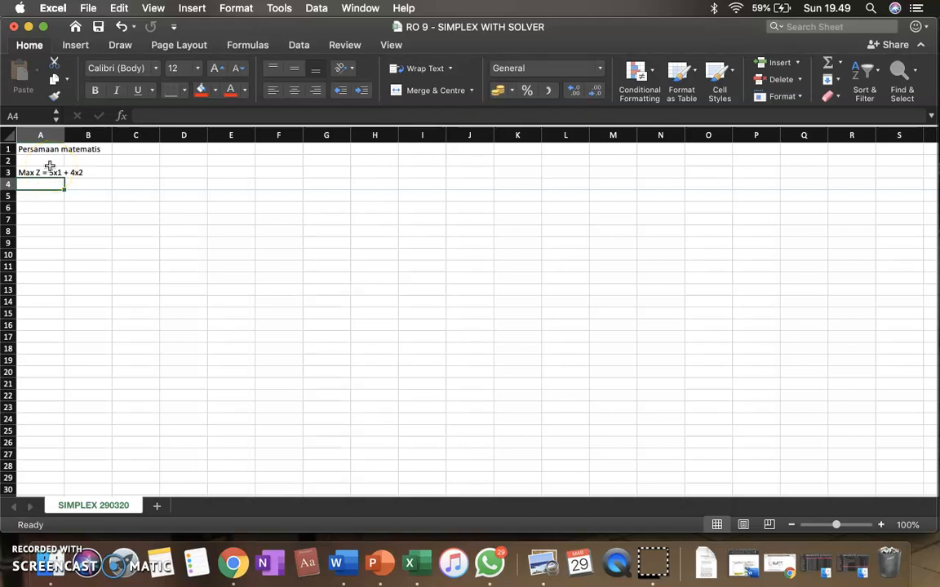
type("C")
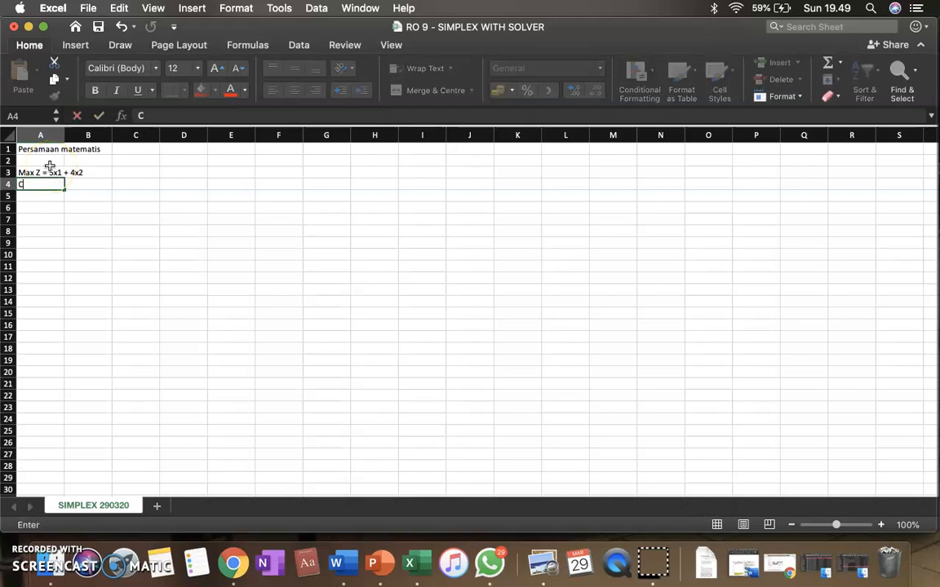
type("ontraint ")
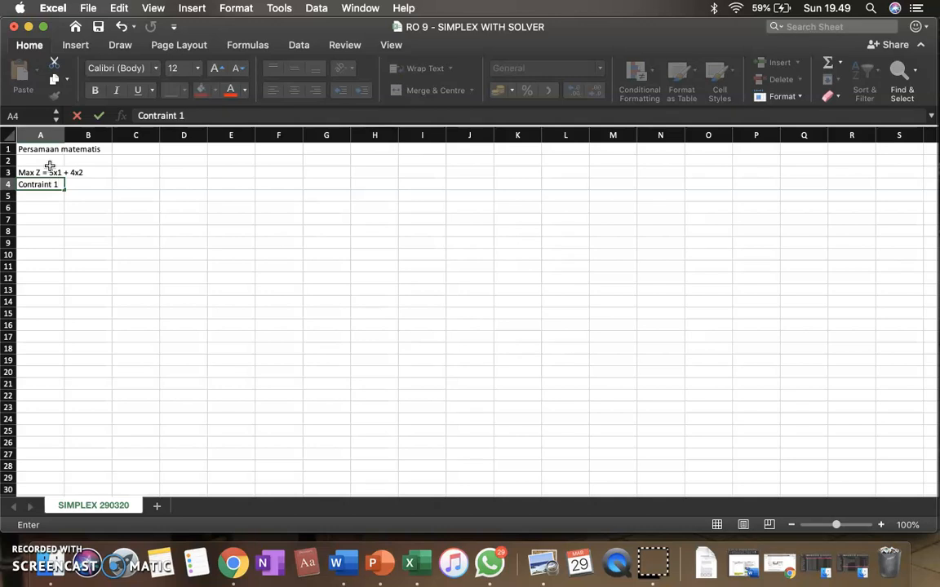
type("1/ Batasan 1")
left_click(56, 133)
double_click(64, 135)
Enter the first constraint, 6x1 + 4x2 <= 24, in B4 beside its label
left_click(118, 183)
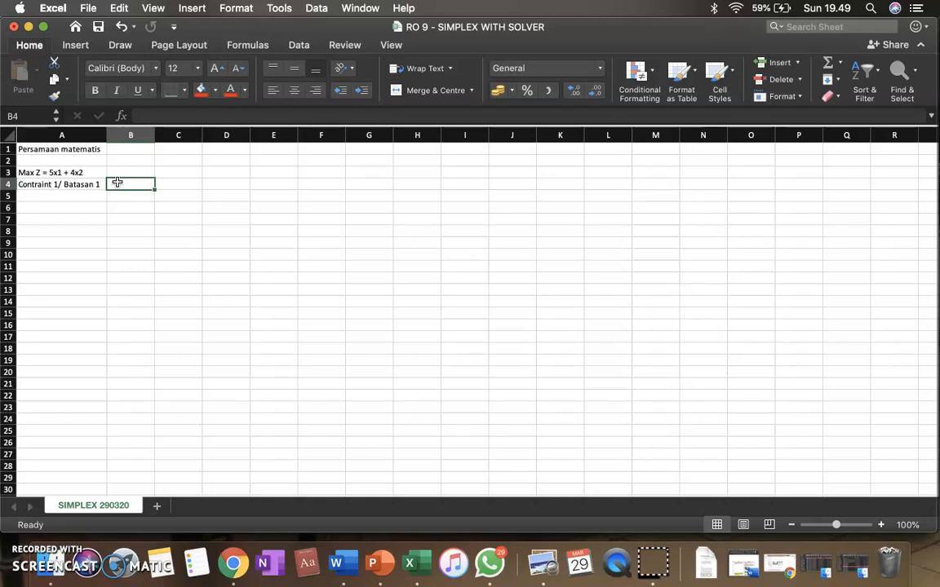
type("6x1")
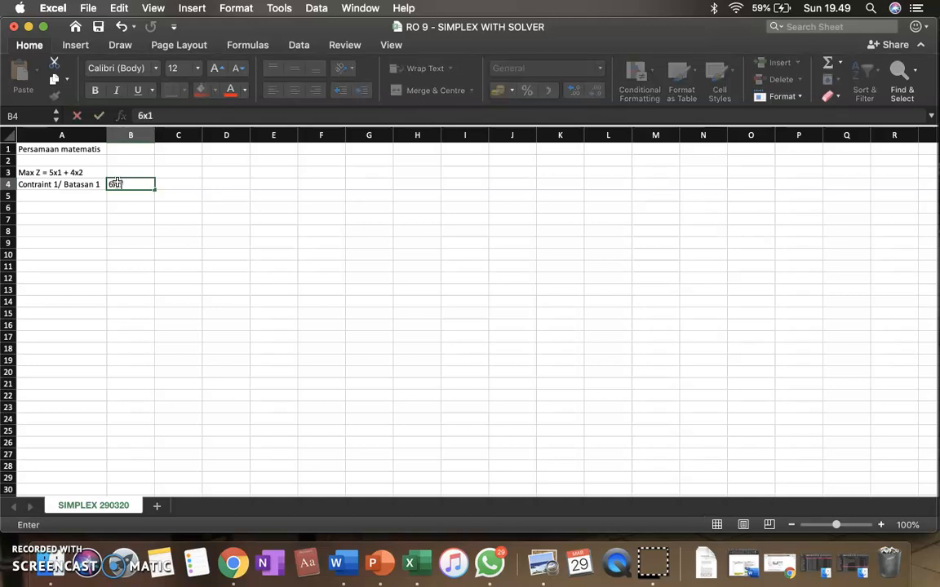
type(" + 4x2 <=")
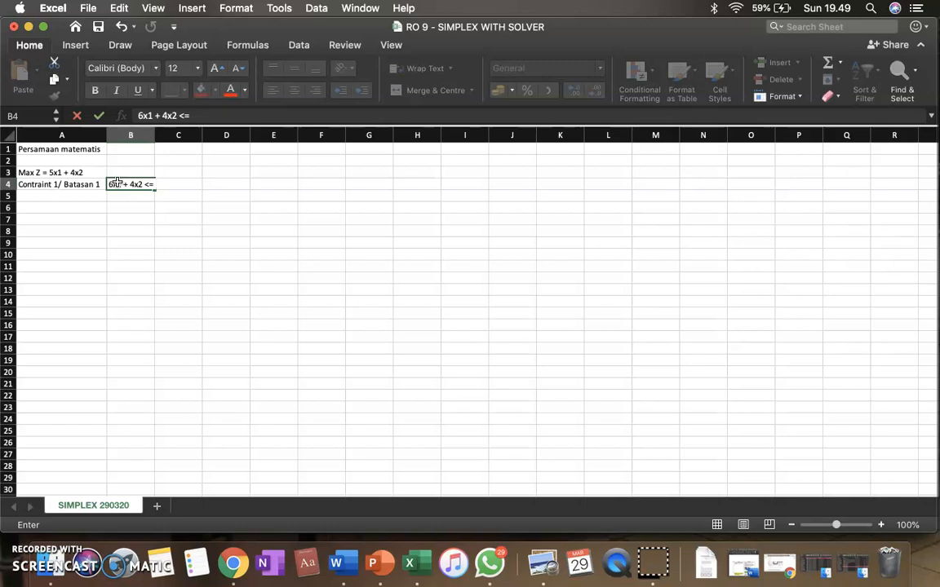
key("Return")
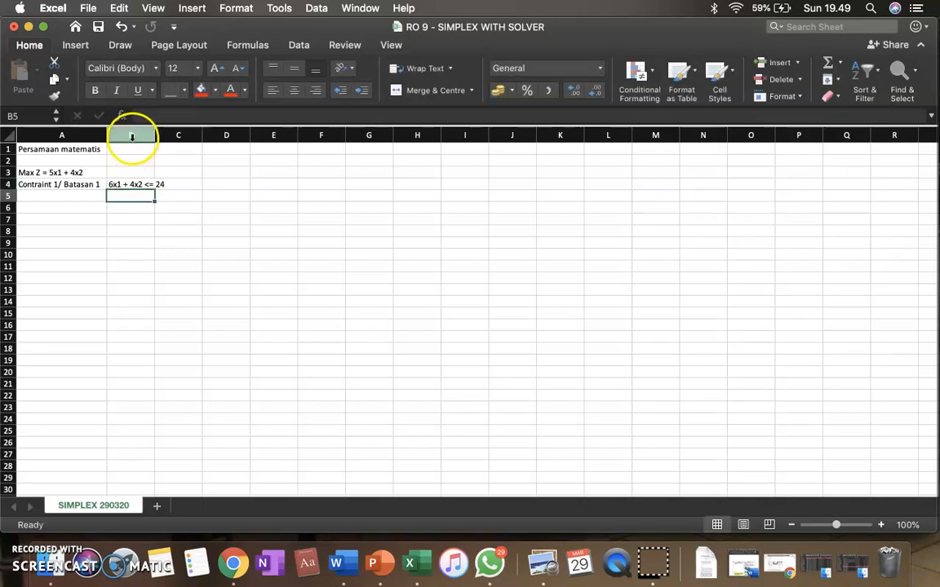
Move the first constraint's expression from B4 to C4 and enter C1 in B4
left_click(131, 134)
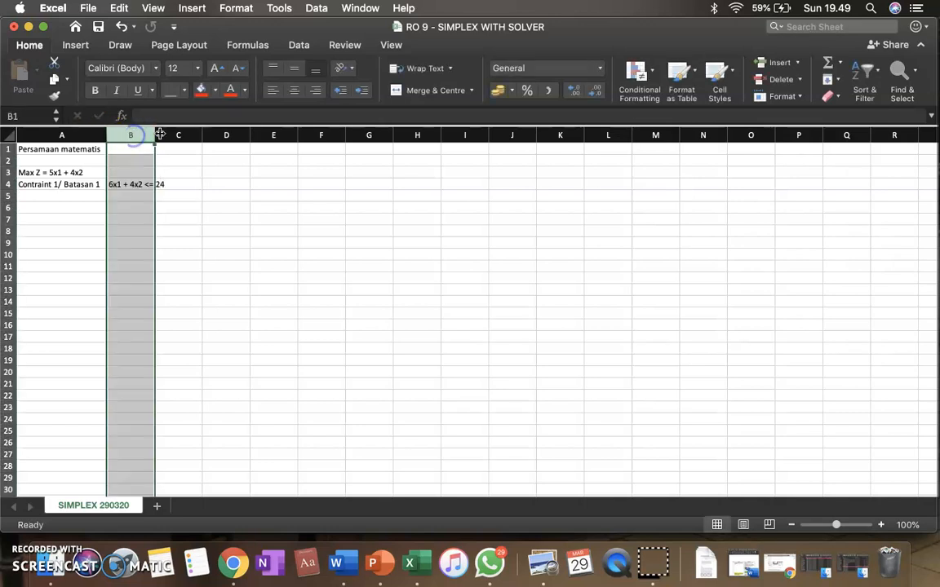
left_click(140, 184)
key("super+c")
key("Right")
key("super+v")
key("Left")
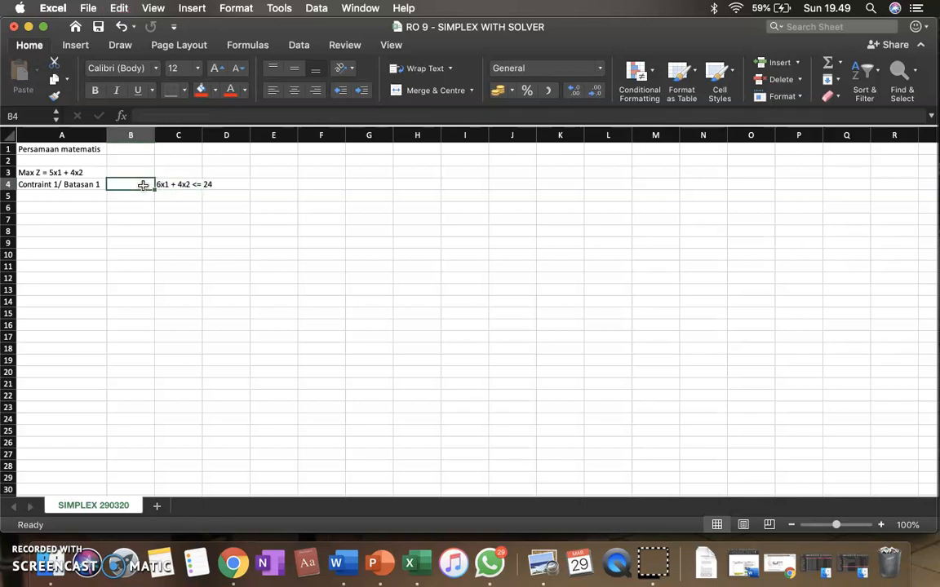
type("C1")
key("Return")
Enter the second constraint's label "COntraint 2/ Batasan 2" in A5
key("Left")
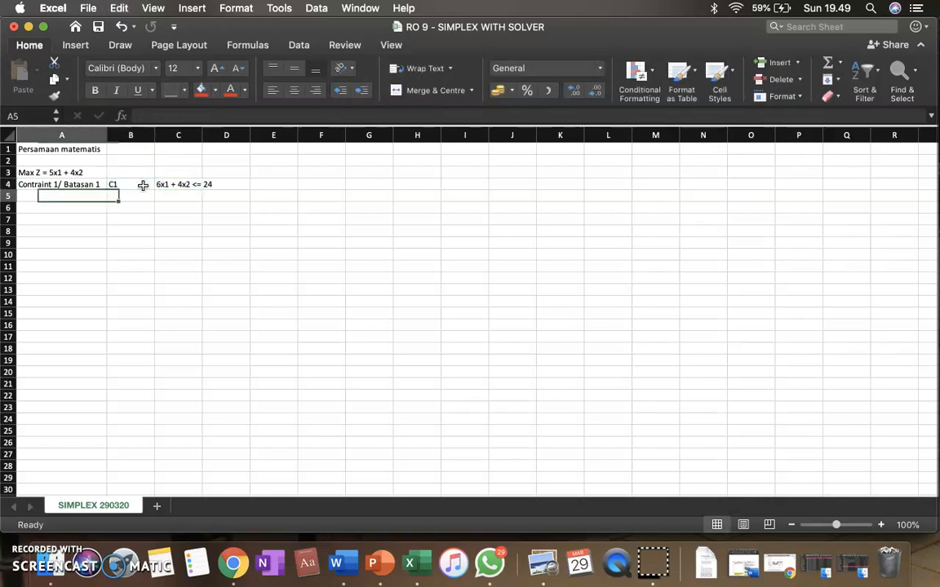
type("CO")
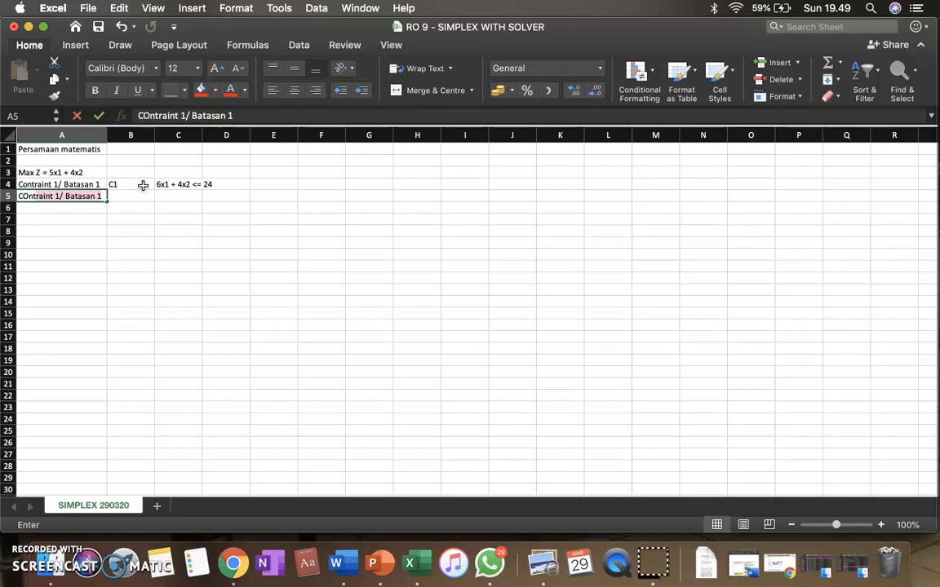
type("ntraint 2/Ba")
key("BackSpace")
key("BackSpace")
type("bata")
key("BackSpace")
key("BackSpace")
key("BackSpace")
key("BackSpace")
type("Bats")
key("BackSpace")
type("asan 2")
Enter C2 in B5 and the second constraint, -x1 + x2 <= 1, as text in C5
key("Tab")
type("C1")
key("Tab")
key("shift+Tab")
type("C2")
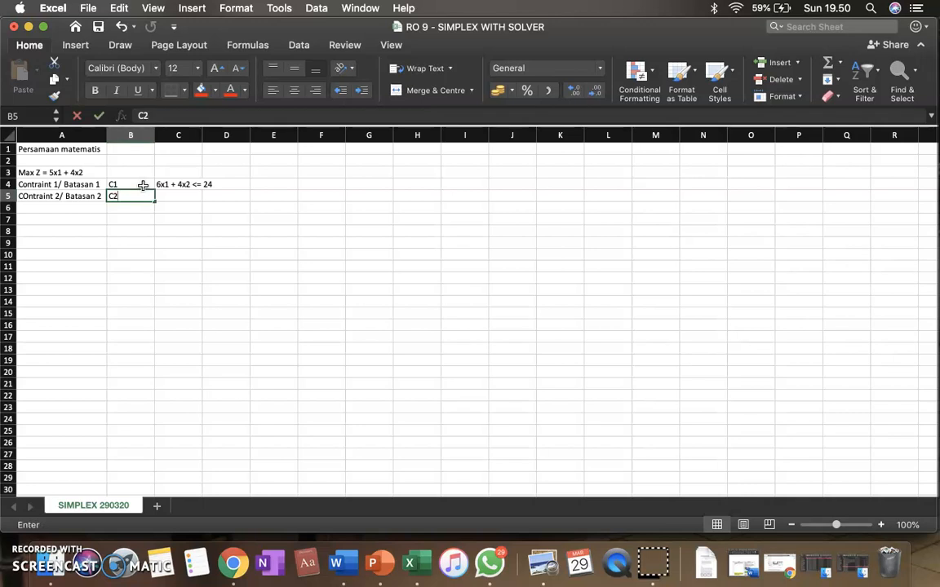
key("Tab")
type("=x1")
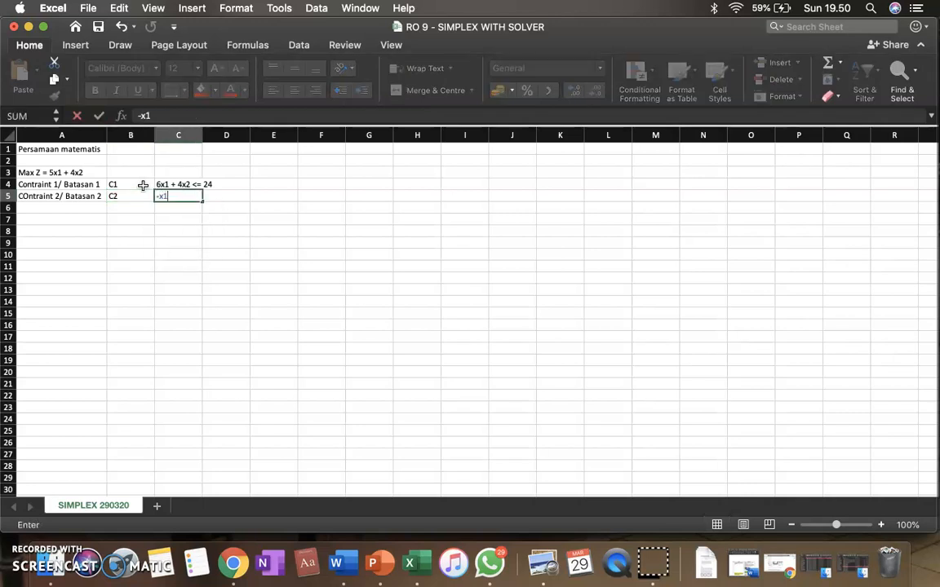
key("BackSpace")
key("BackSpace")
key("BackSpace")
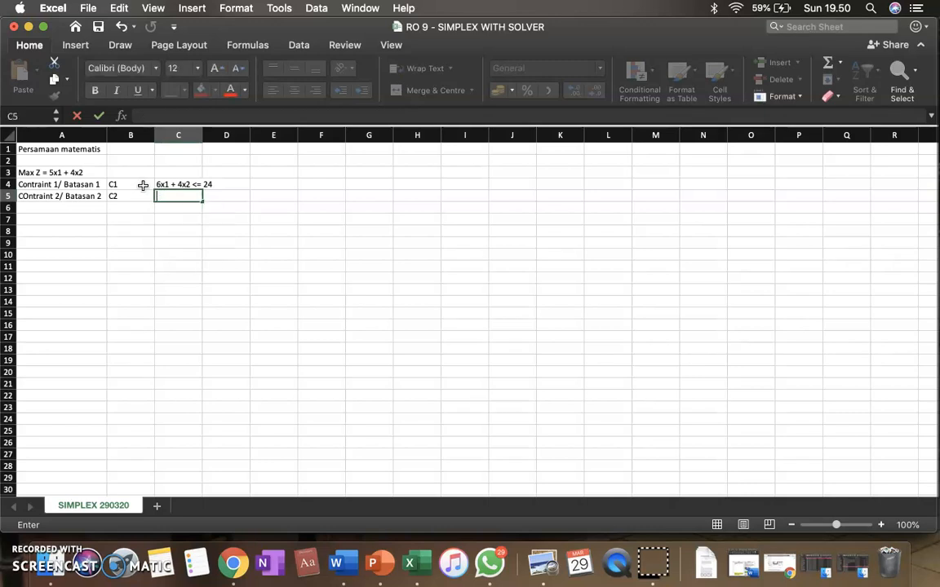
type("'-x1 + x2 <= 1")
key("Return")
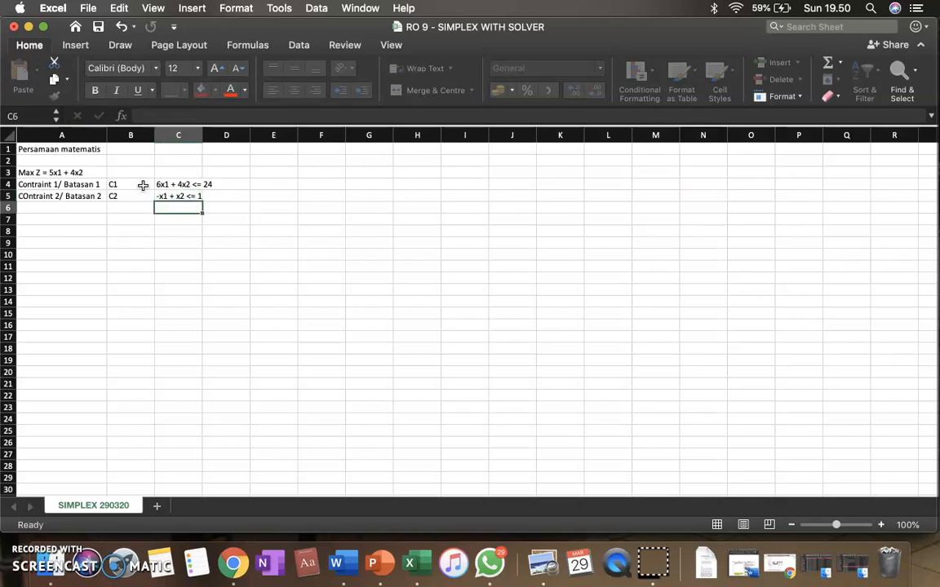
Fit column C to its contents, and narrow column B and centre its text
double_click(203, 134)
left_click_drag(155, 135, 135, 137)
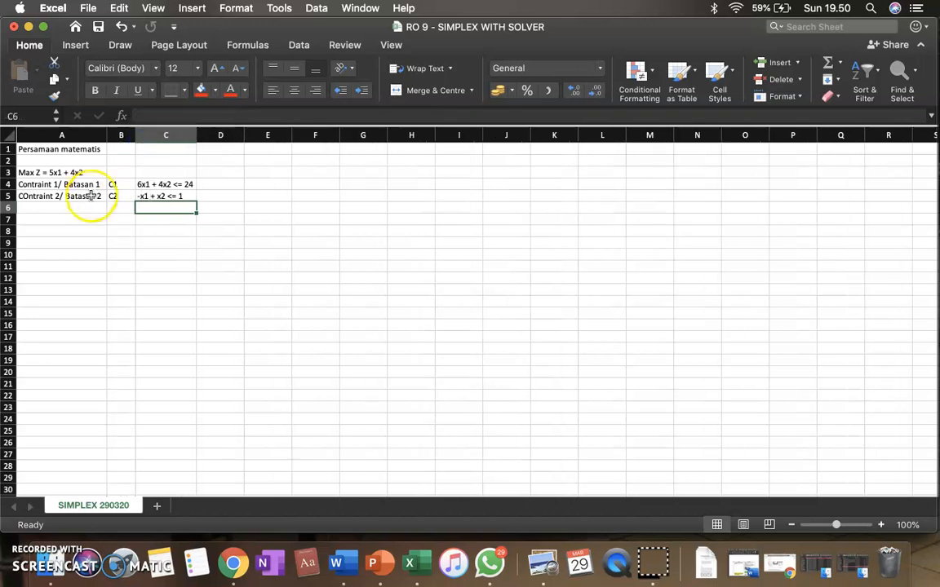
left_click(121, 134)
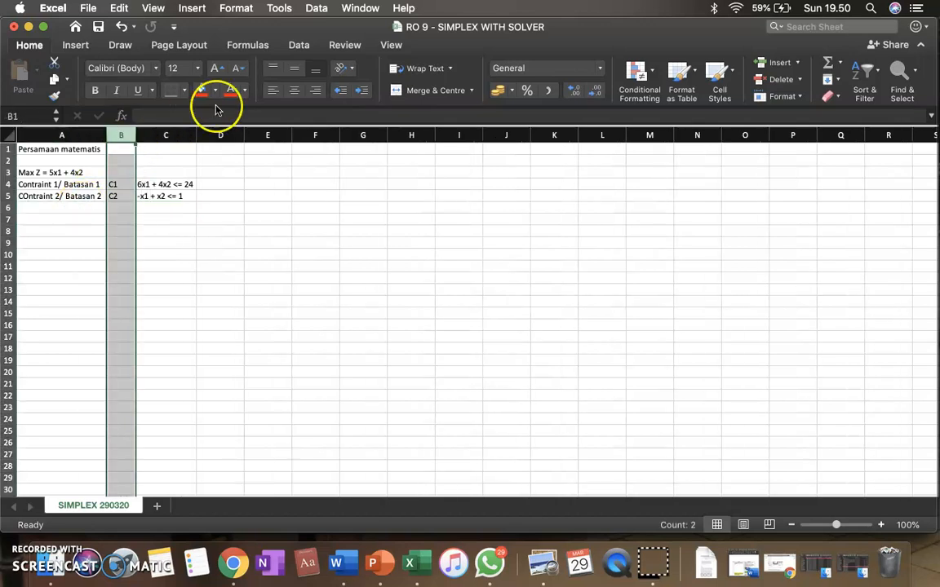
left_click(295, 90)
Enter the third constraint's label "Contraint 3/ Batasan 3" in A6 and C3 in B6
left_click(74, 211)
type("C")
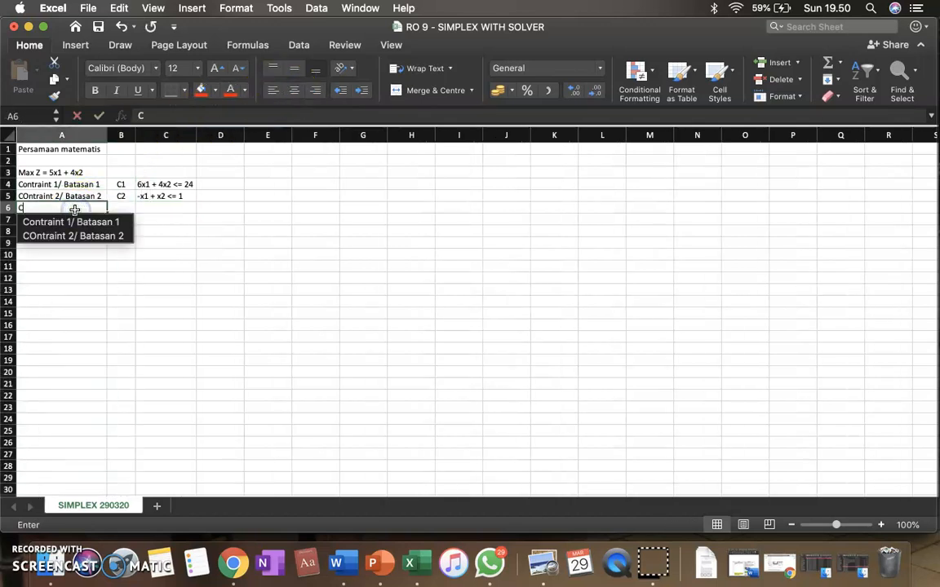
type("ontraint ")
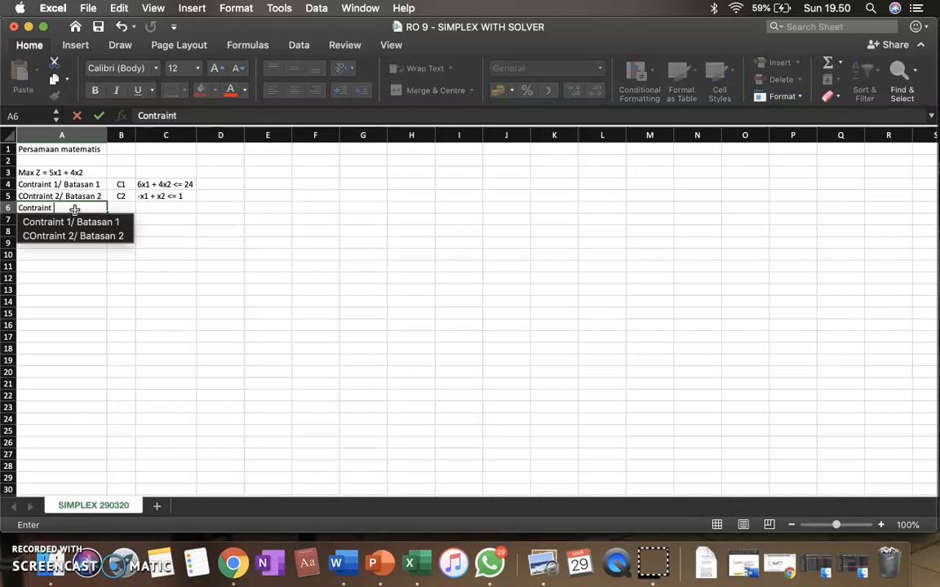
type("4")
type("/ B")
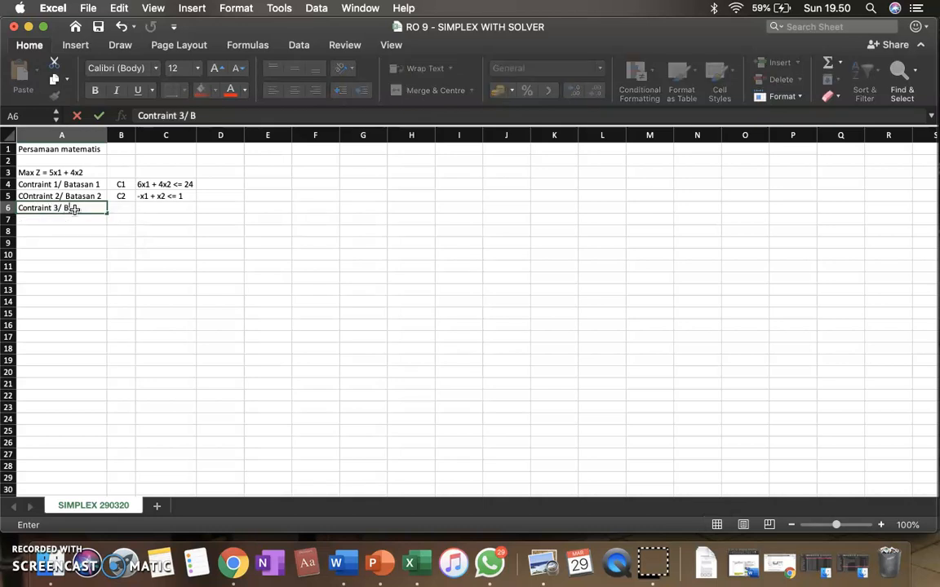
type("atasan 3")
key("Tab")
type("C3")
key("Tab")
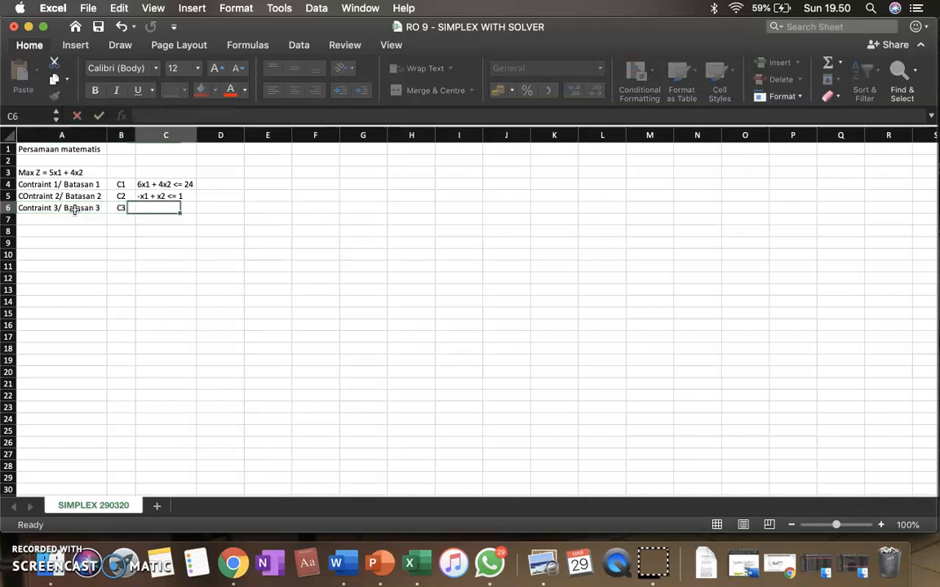
Enter the third constraint, x2 <= 2, as text in C6
type("x2")
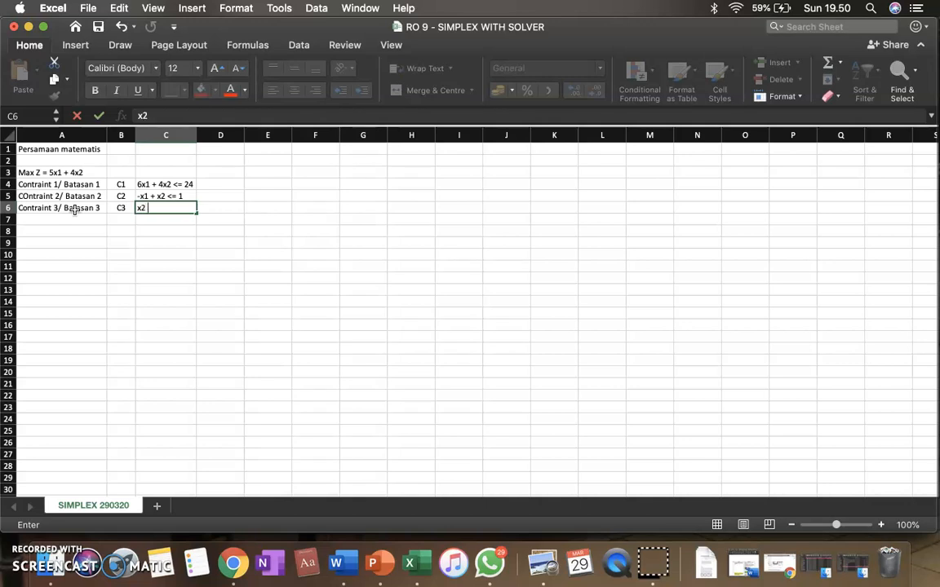
type(" <= 2")
key("Return")
Enter the fourth constraint's label "Contraint 4/ Batasan 4" in A7 and C4 in B7
type("Contraint ")
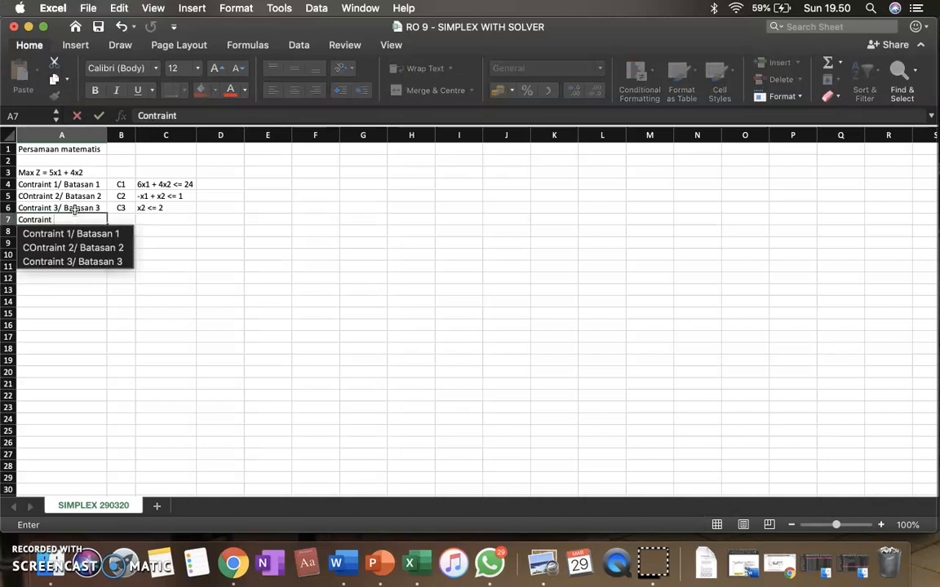
type("4/ Ba")
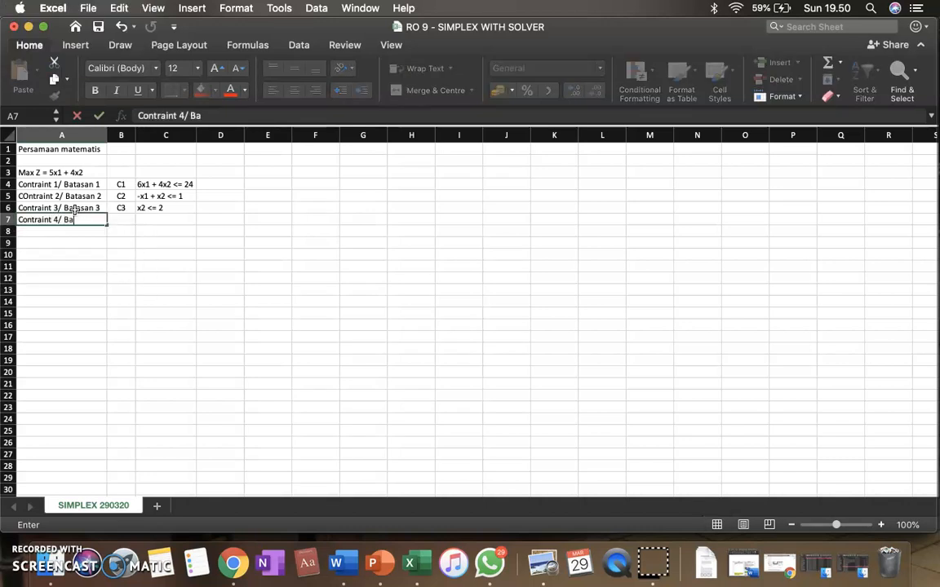
type("tasan 4")
key("Tab")
type("C4")
key("Tab")
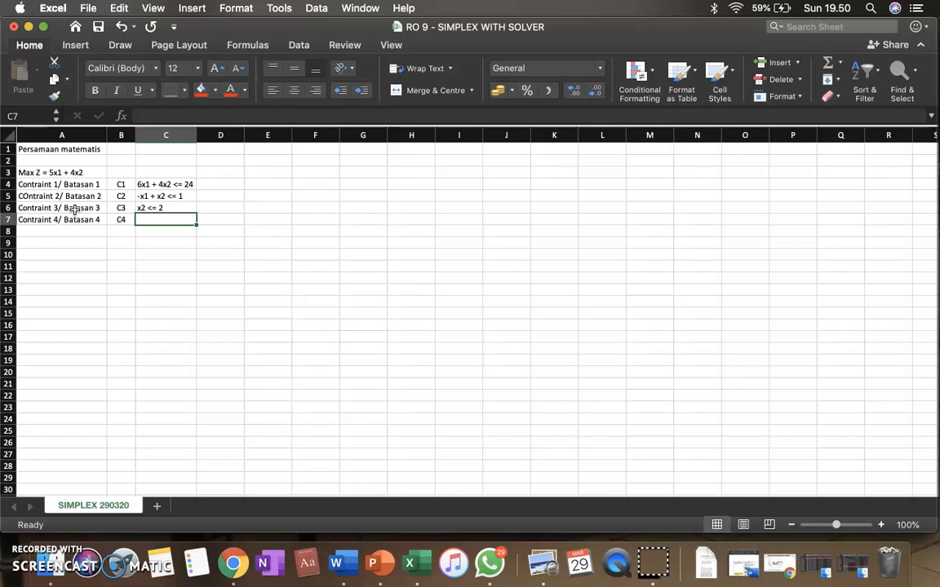
Enter the fourth constraint, x1 + 2x2 <= 6, as text in C7
type("x1")
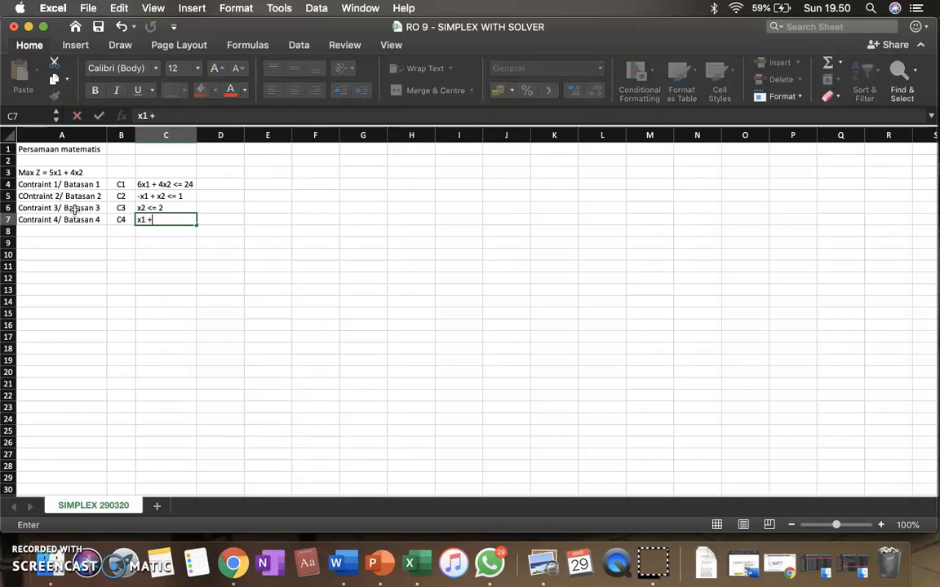
type(" + x2")
key("BackSpace")
key("BackSpace")
type("2x2")
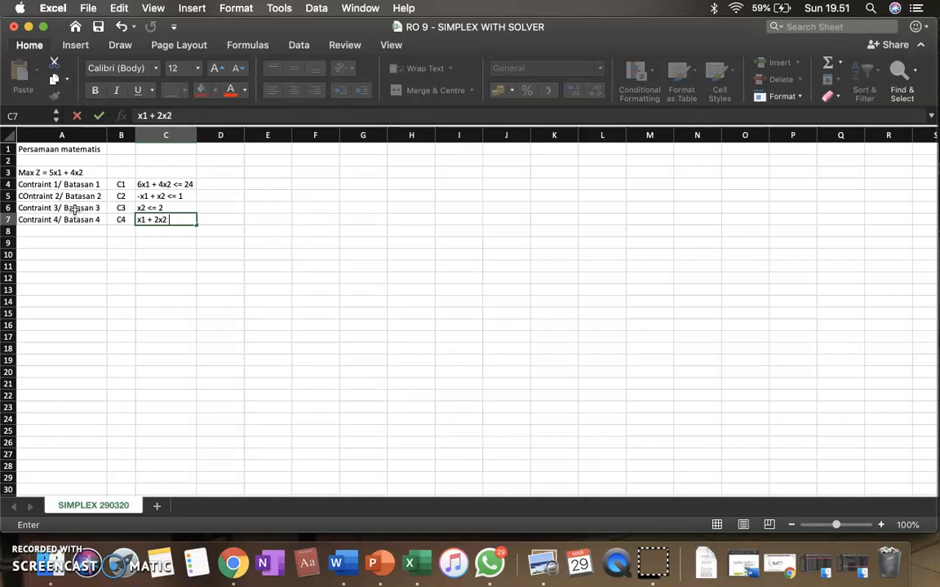
type(" <= 6")
key("Return")
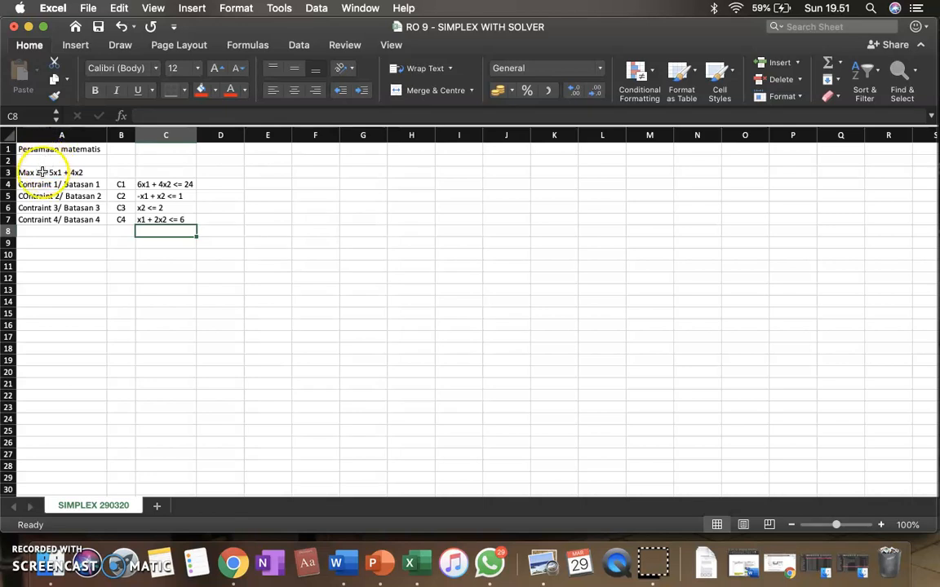
Correct the capitalisation of the second constraint's label in A5 to "Contraint 2/ Batasan 2"
left_click(41, 172)
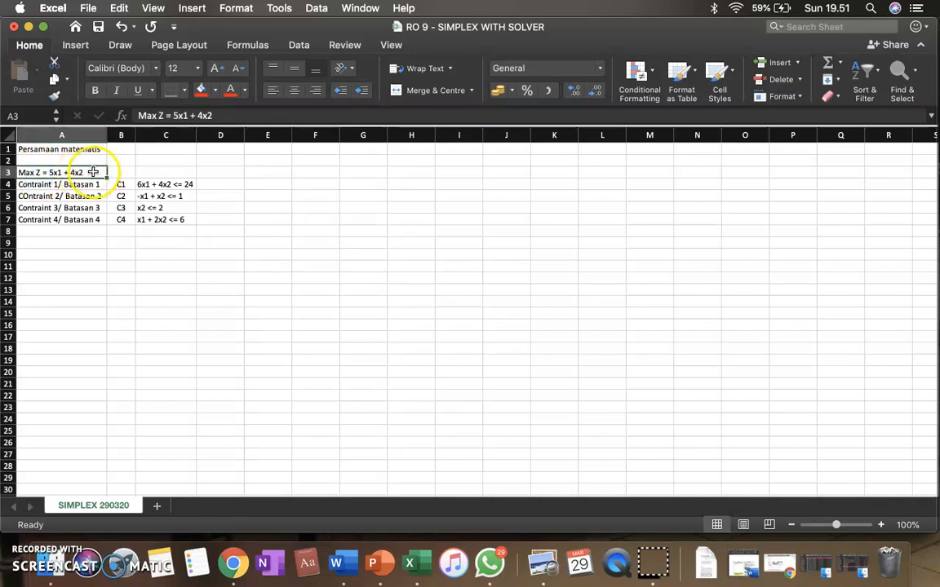
left_click(69, 196)
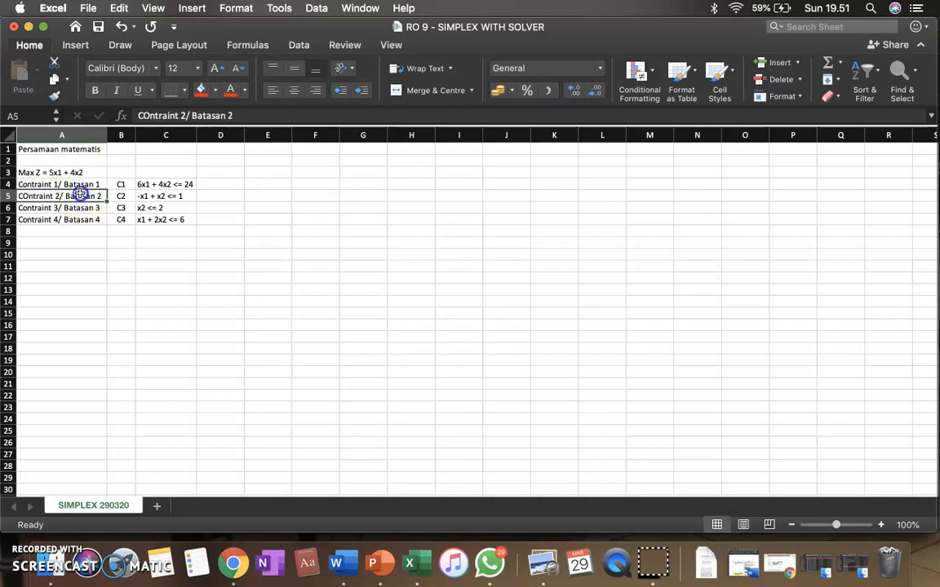
left_click(149, 115)
key("BackSpace")
type("s")
key("BackSpace")
type("o")
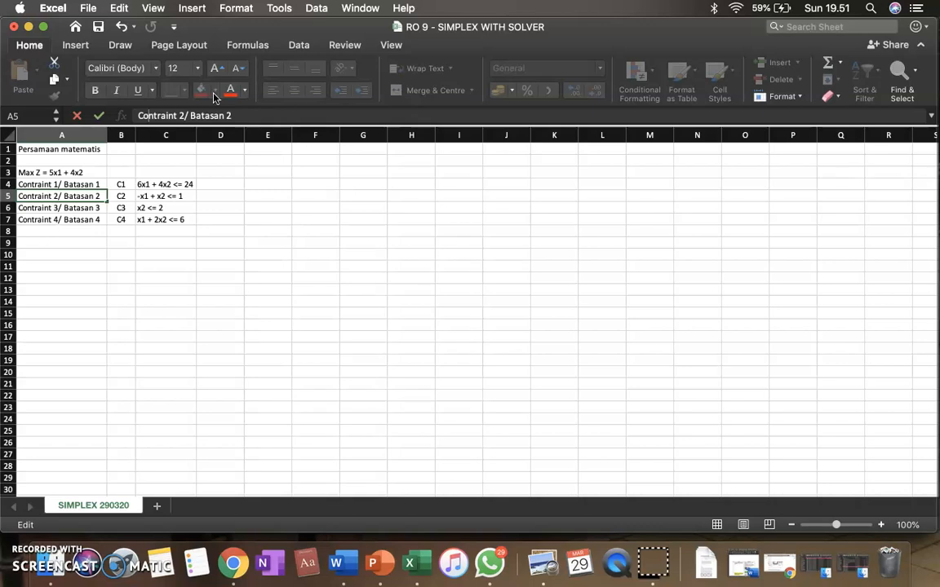
key("Return")
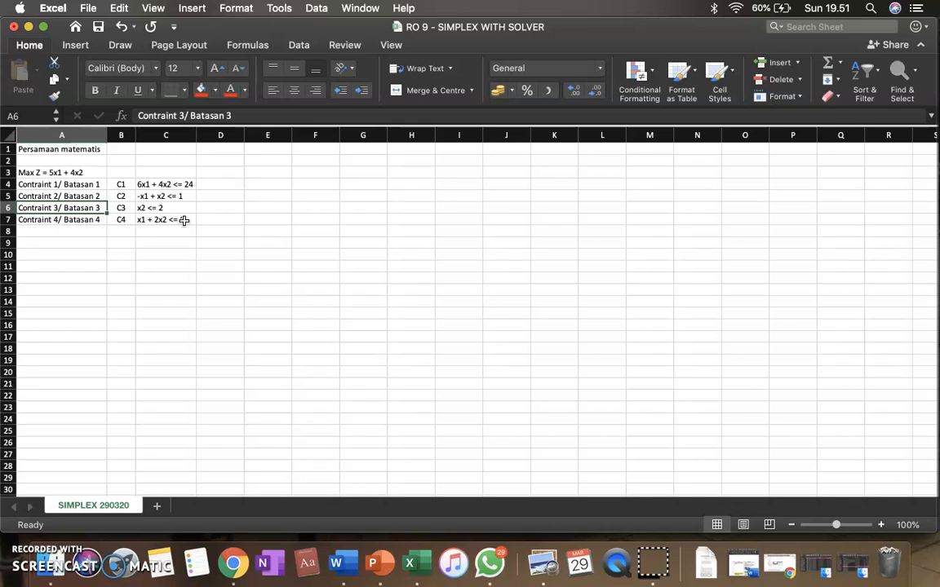
Enter the heading "Variable" in D9 and merge and centre it across D9:E9
left_click(171, 241)
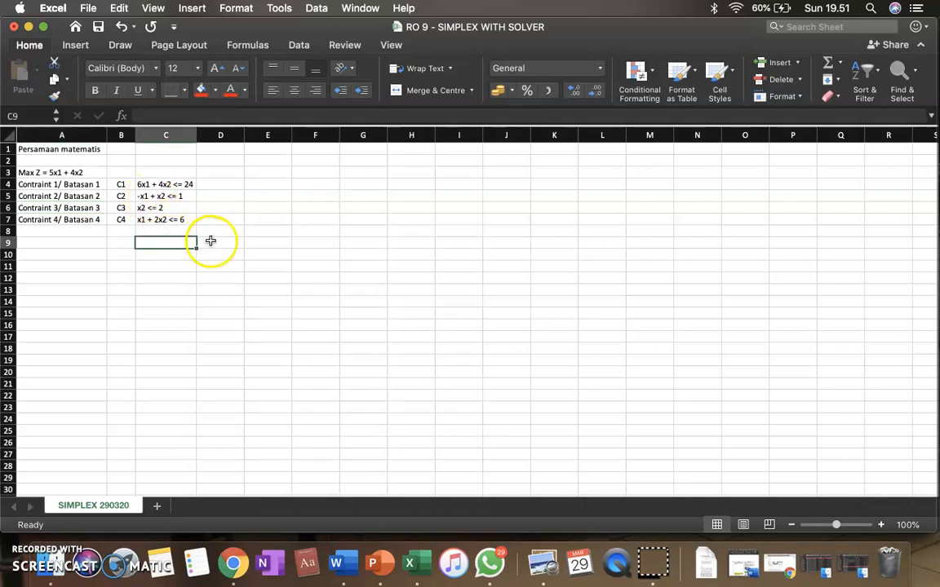
left_click(211, 241)
type("Variab")
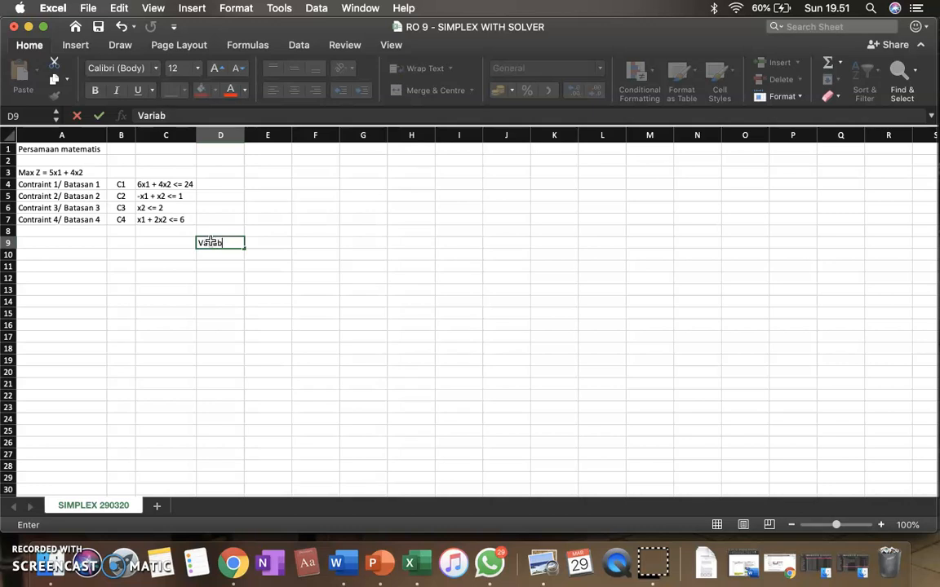
type("le")
key("Tab")
left_click_drag(210, 242, 269, 243)
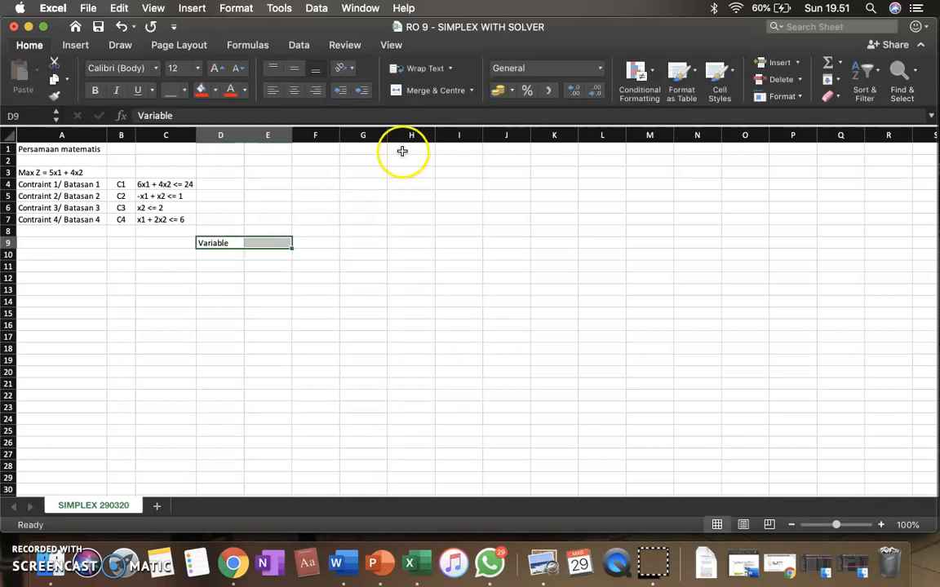
left_click(390, 88)
key("Return")
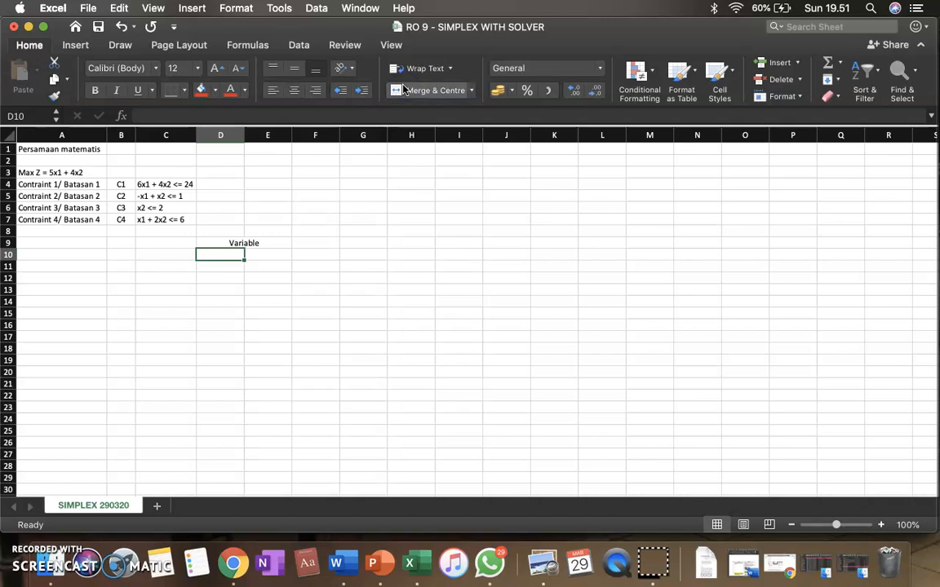
Enter the variable names x1 in D10 and x2 in E10
type("x1")
key("Tab")
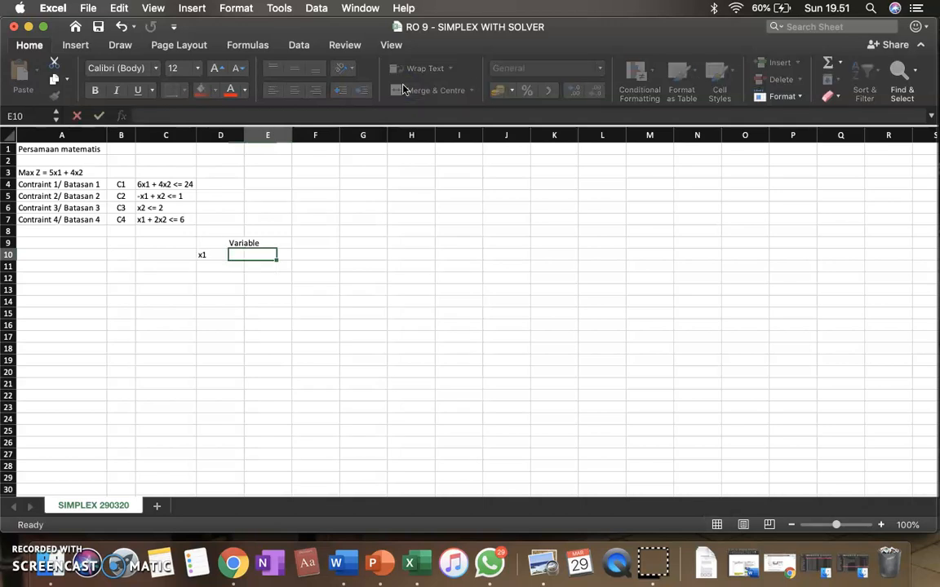
type("x2")
key("Return")
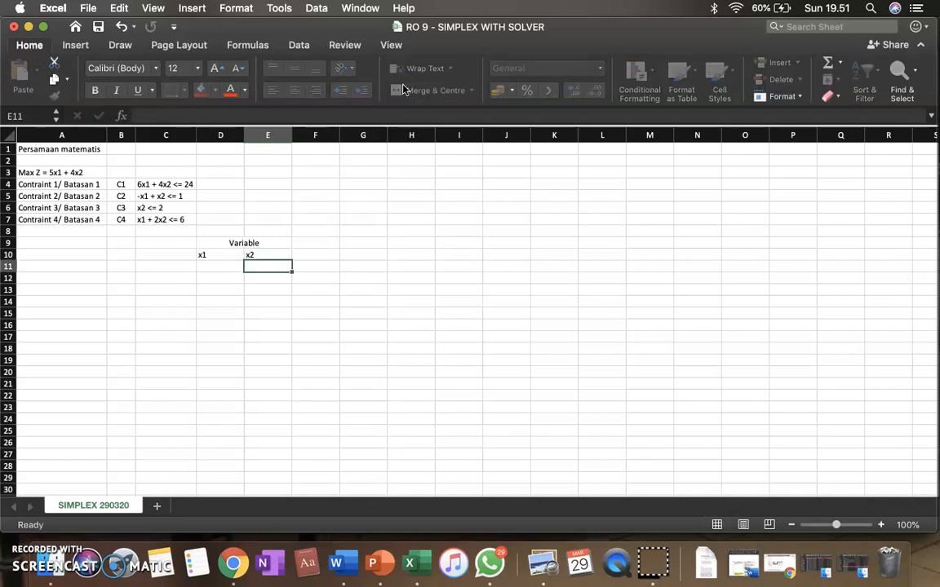
Centre the x1 and x2 headings in D10:E10 within their own cells
key("Up")
key("shift+Left")
left_click(391, 90)
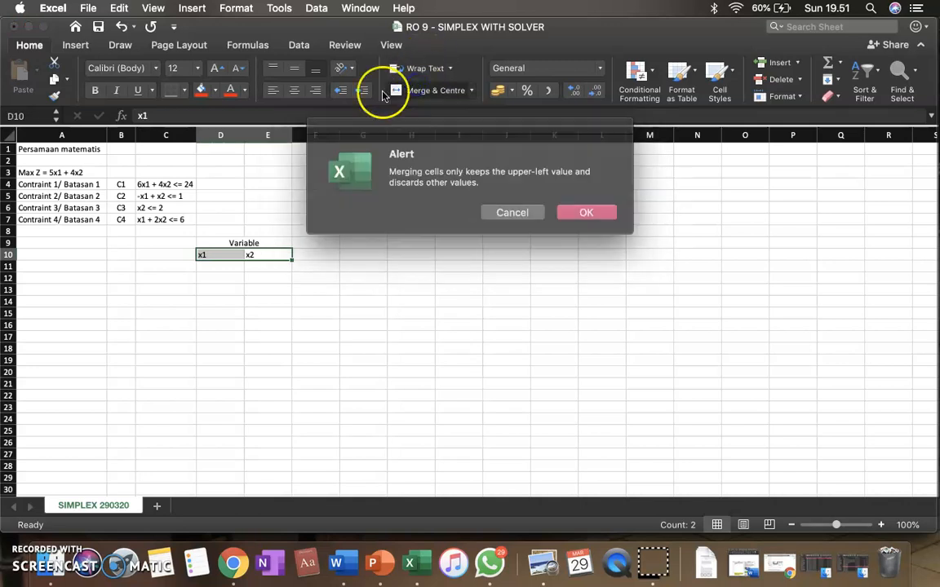
left_click(530, 214)
left_click(294, 89)
Enter "Constraint" in B11, merge and centre it over B11:B14, and rotate its text up
left_click(178, 268)
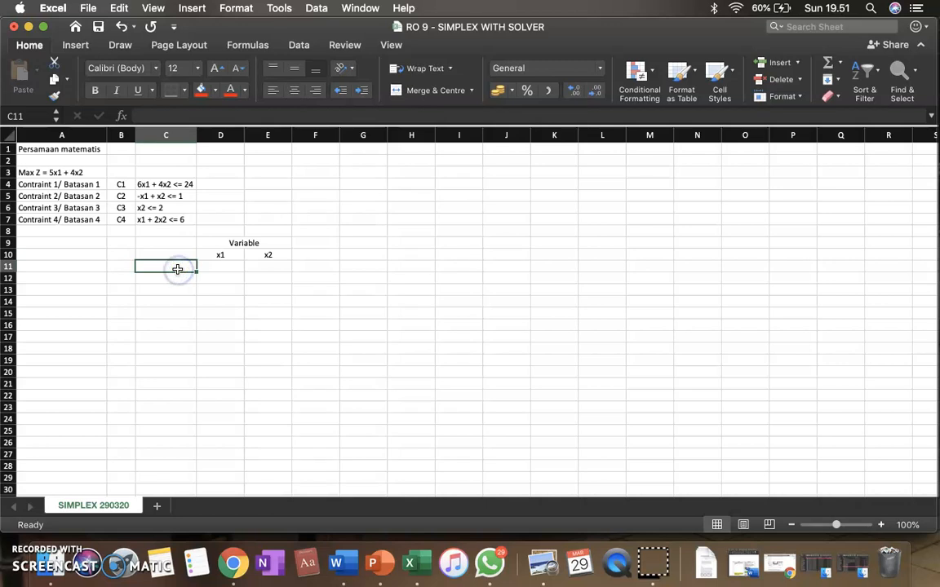
key("Left")
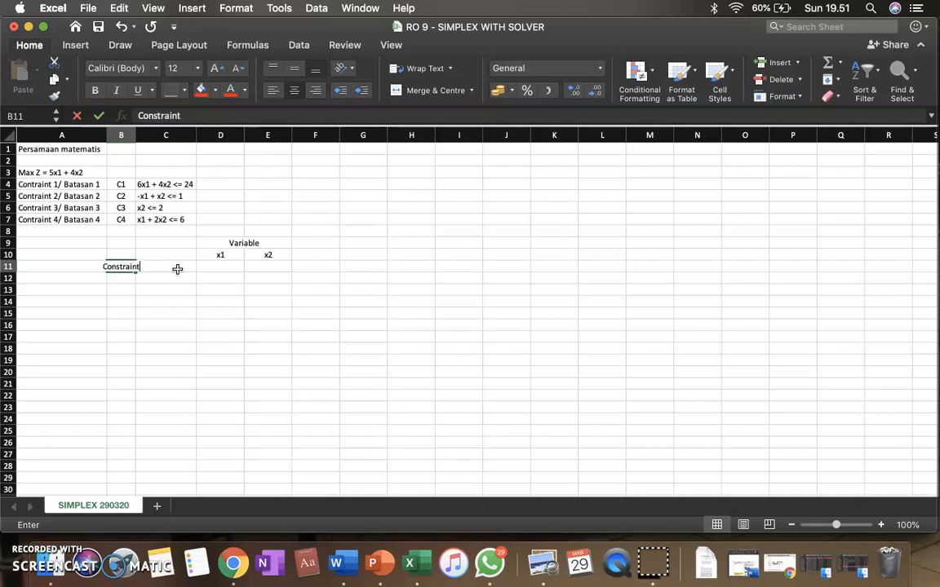
key("Return")
key("Up")
key("shift+Down")
key("shift+Down")
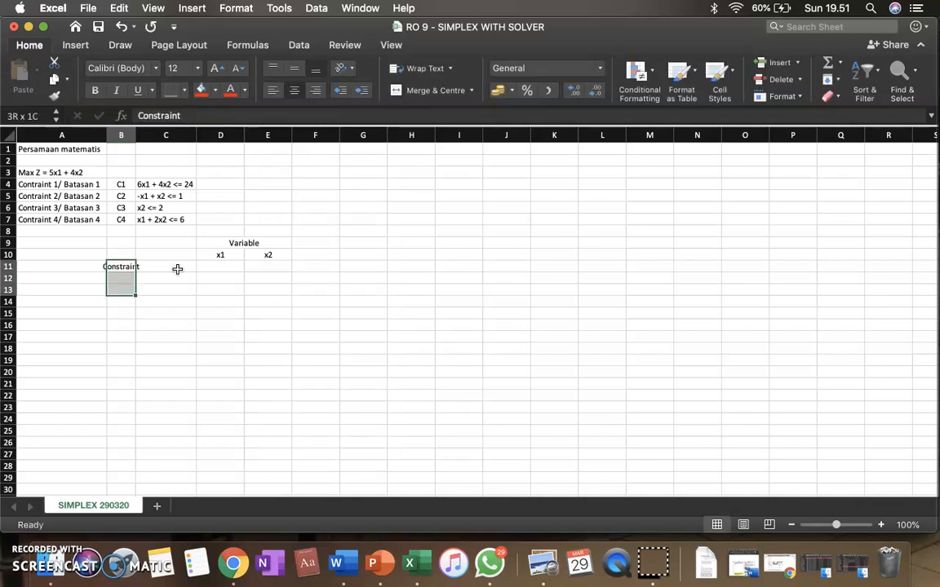
key("shift+Down")
left_click(399, 90)
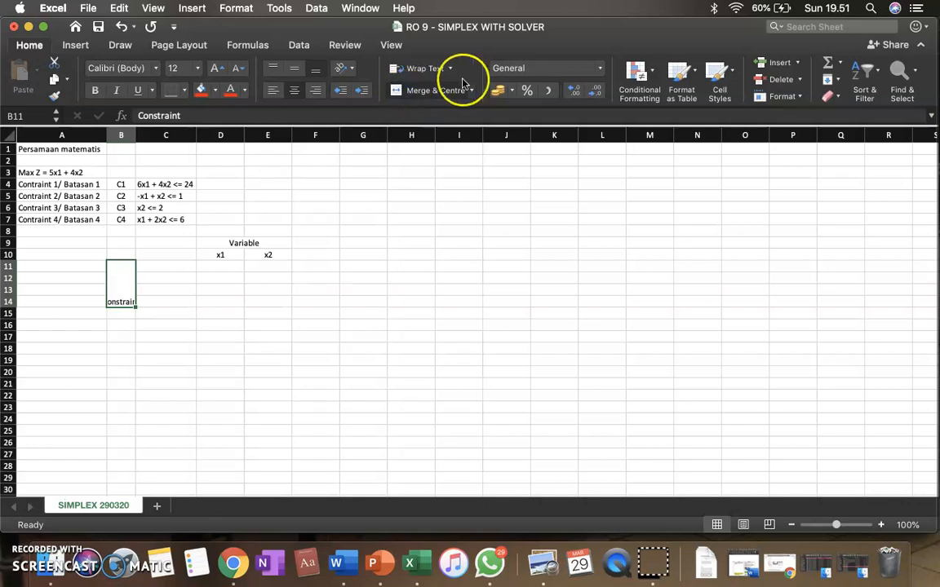
left_click(350, 70)
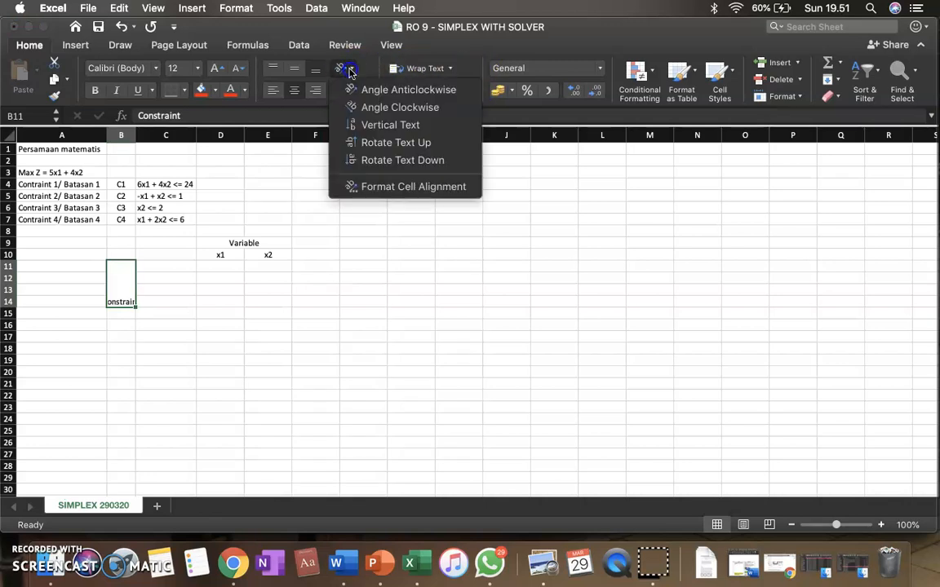
left_click(363, 144)
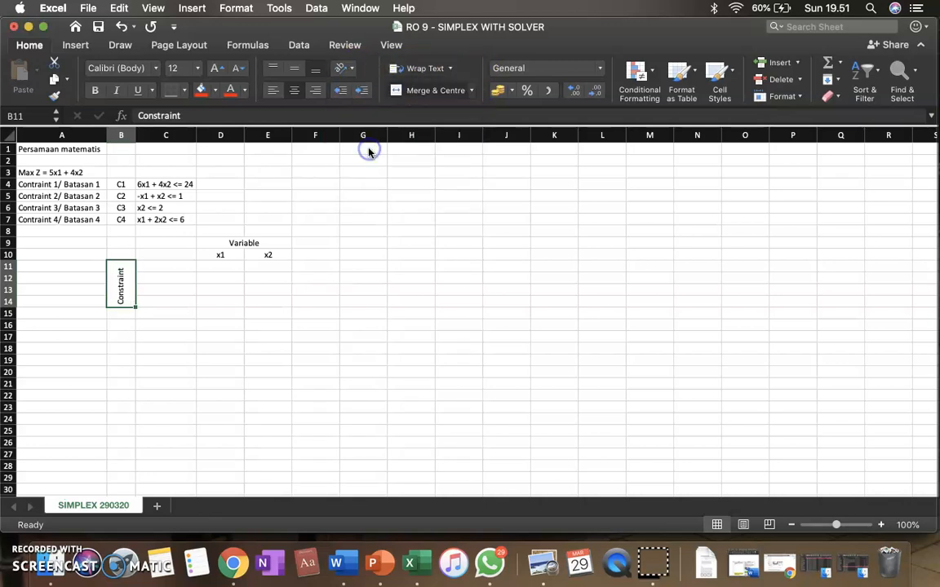
Enter the constraint names C1, C2, C3 and C4 down cells C11 to C14
left_click(164, 265)
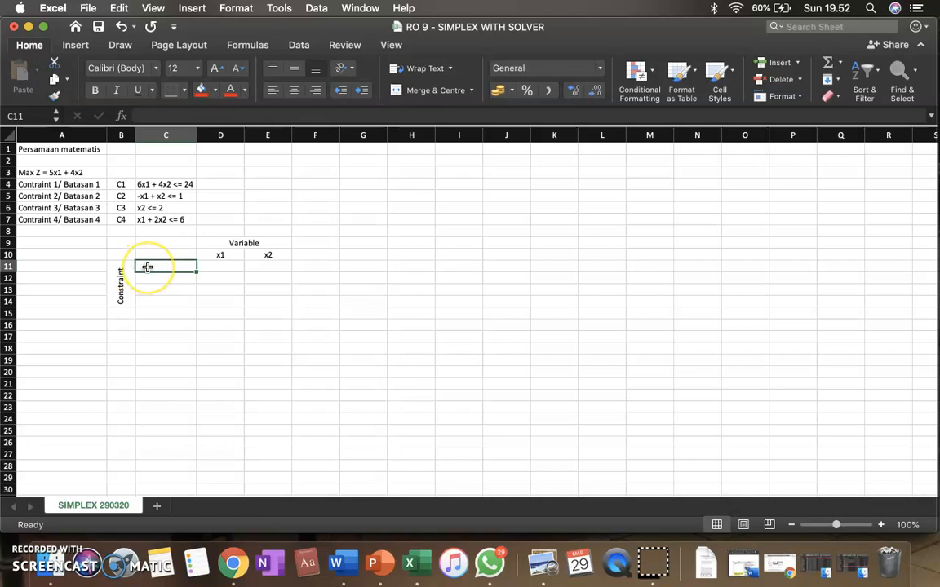
type("C1")
key("Return")
type("c2")
key("Escape")
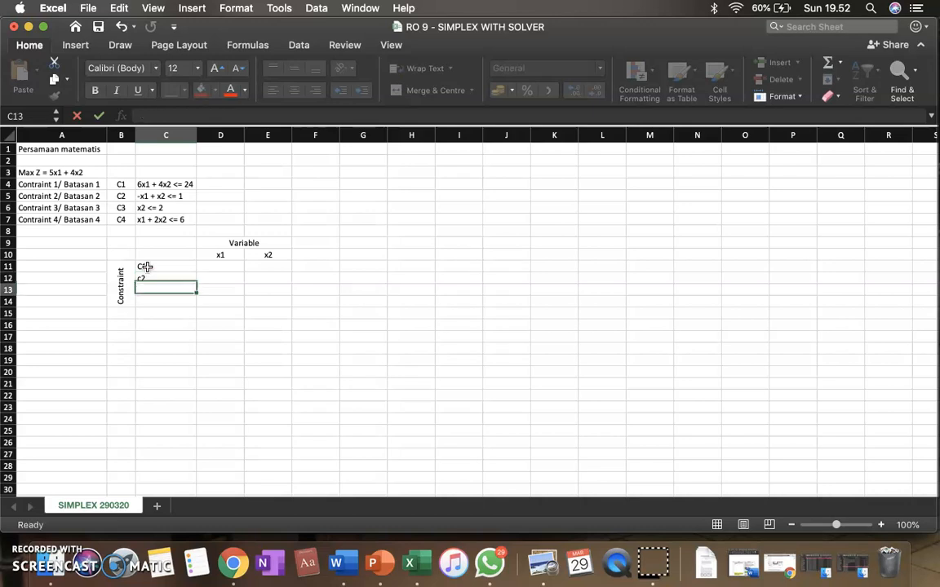
type("C2")
key("Return")
type("C3")
key("Return")
type("C4")
key("Tab")
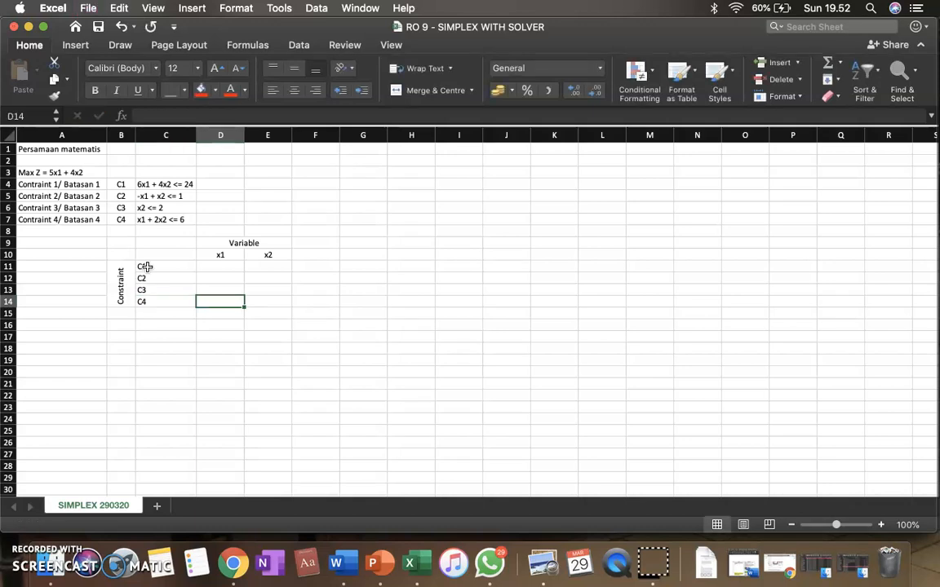
Centre the constraint names in C11:C14
key("Left")
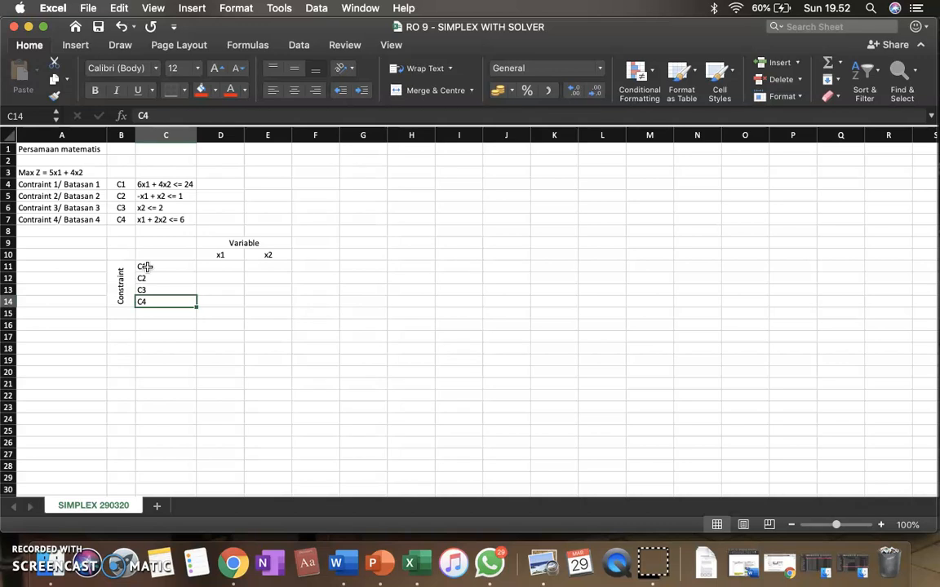
left_click_drag(144, 266, 145, 301)
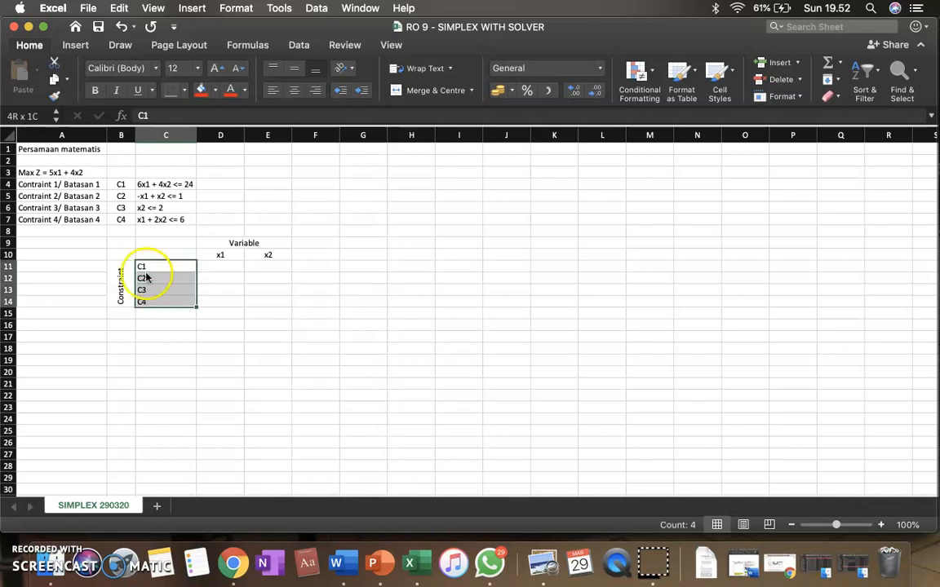
left_click(295, 95)
left_click(304, 160)
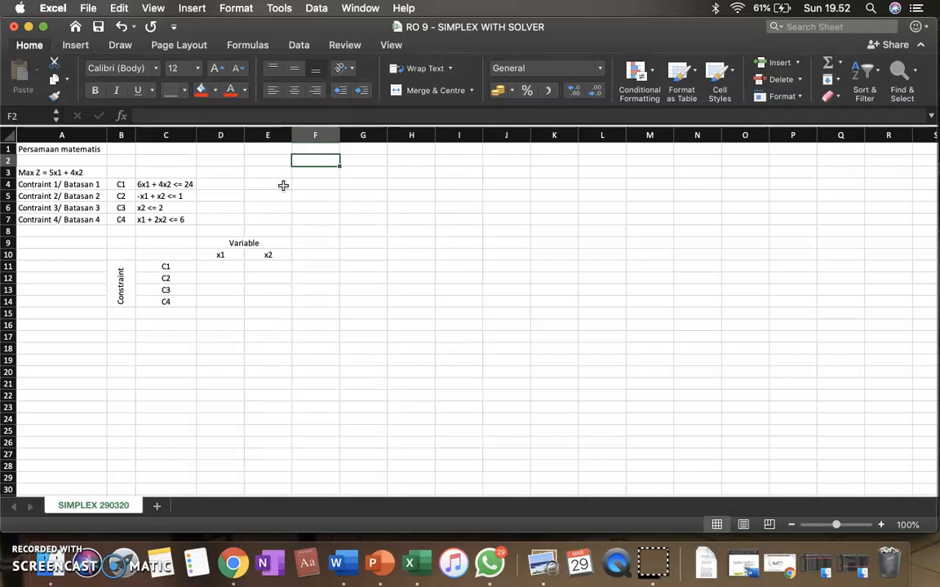
Enter a short row label in B15 below the merged Constraint cell, and "Solusi" in B16
left_click(122, 315)
type("Constraint")
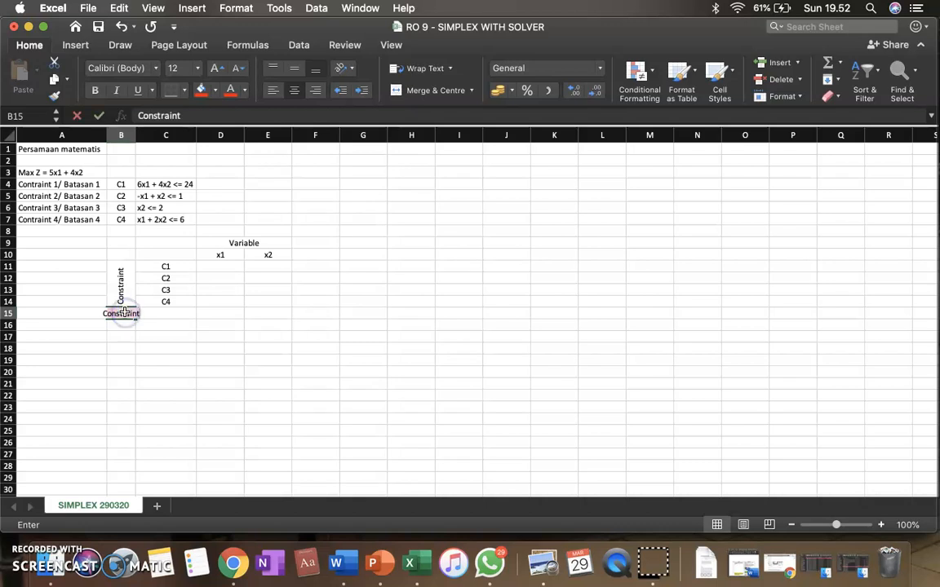
key("Return")
type("Solusi")
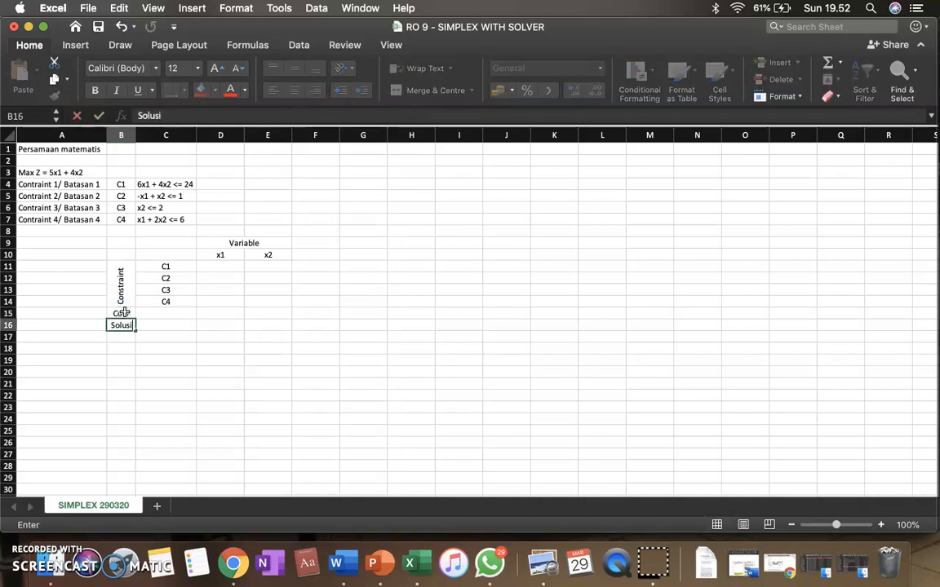
key("Tab")
Enter "Variable" in C16 and "Max" in C17 as labels for the solution rows
type("Vara")
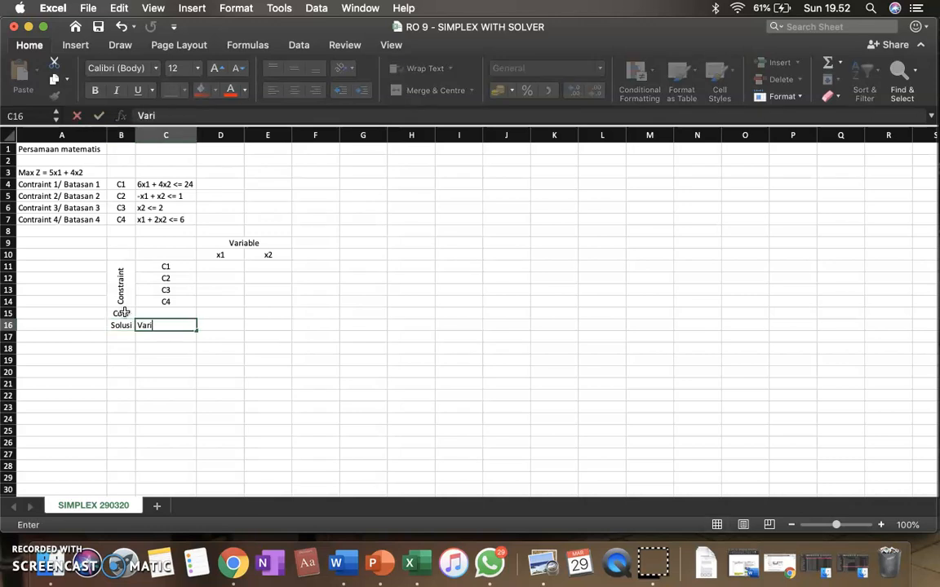
key("Down")
type("MA")
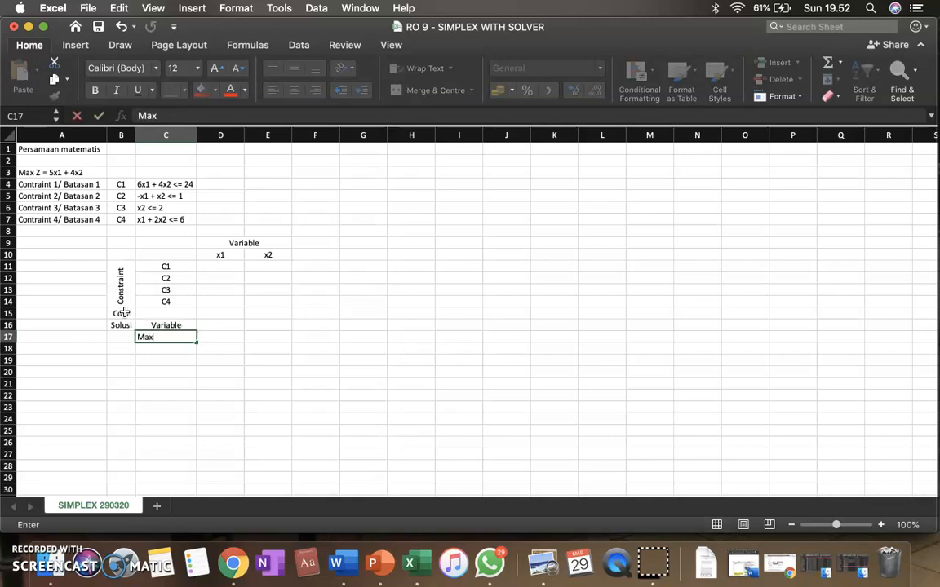
type("x")
key("Up")
key("Up")
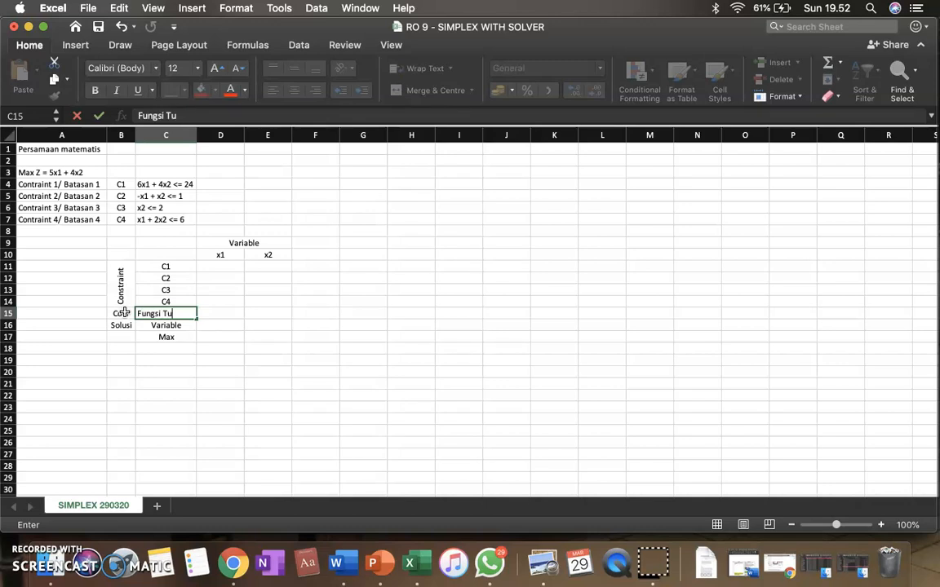
Complete the "Fungsi Tujuan" label in C15 and move the objective equation from A3 to C3
key("Return")
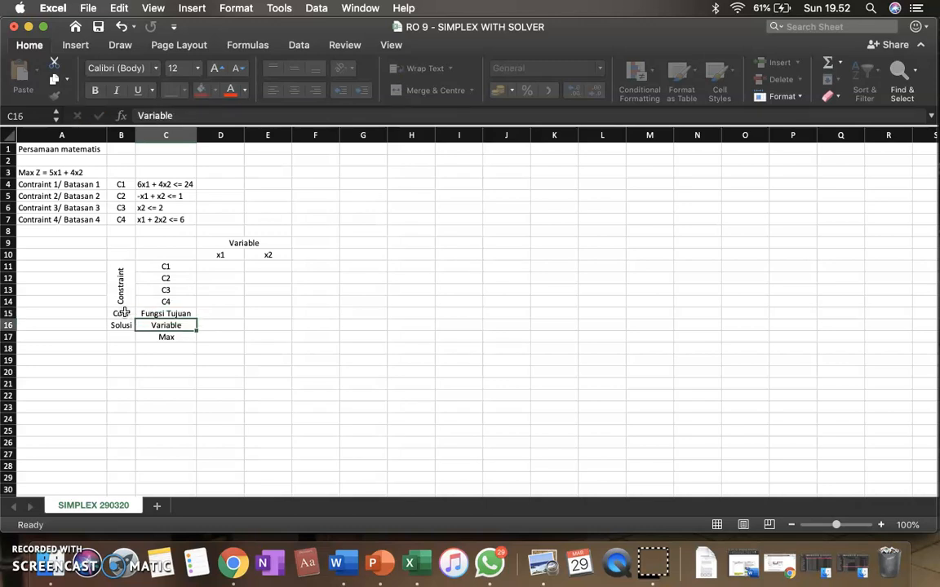
left_click(77, 168)
left_click_drag(77, 169, 180, 173)
Label A3 "FUNGSI TUJUAN" and merge and centre it across A3:B3
left_click(78, 173)
type("FUNGSI TU")
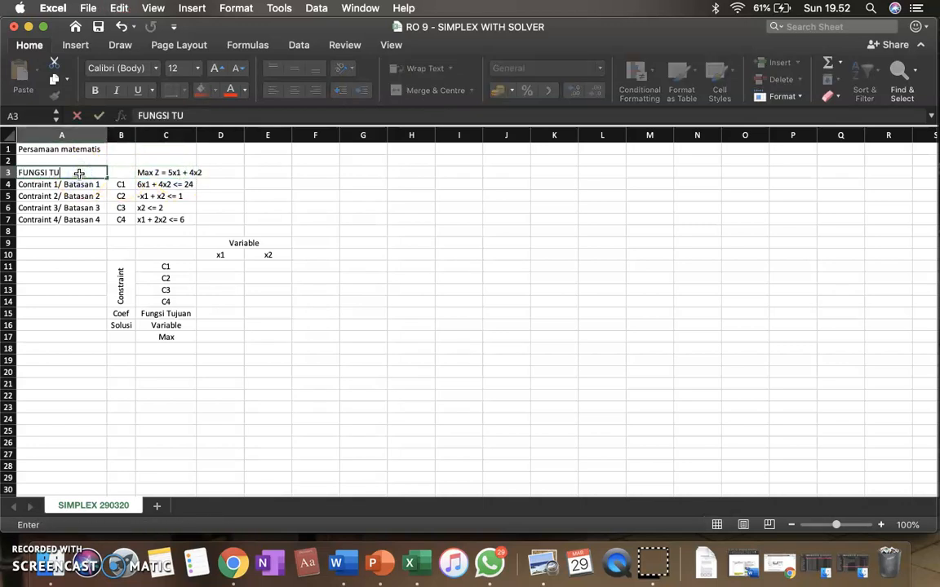
type("JUAN")
key("Return")
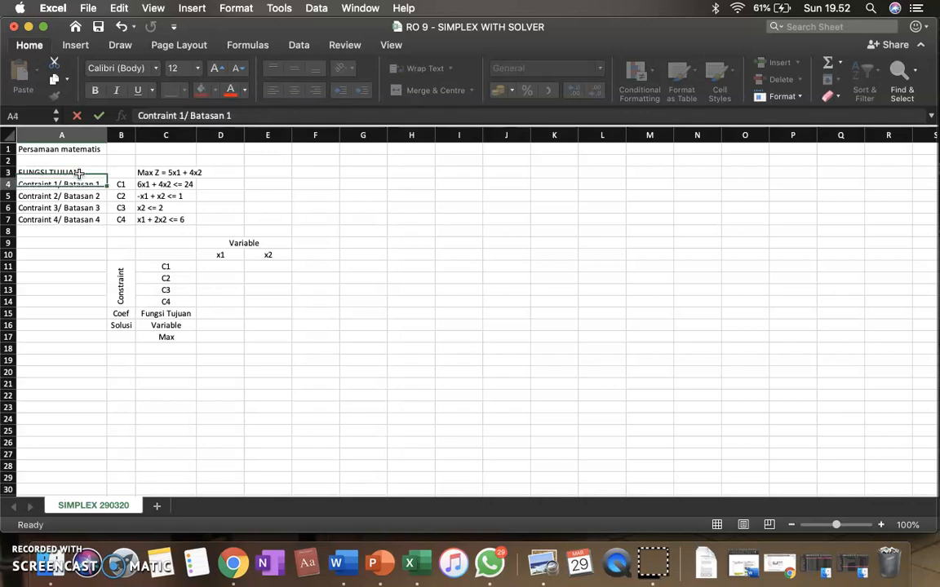
key("Up")
key("Right")
key("Right")
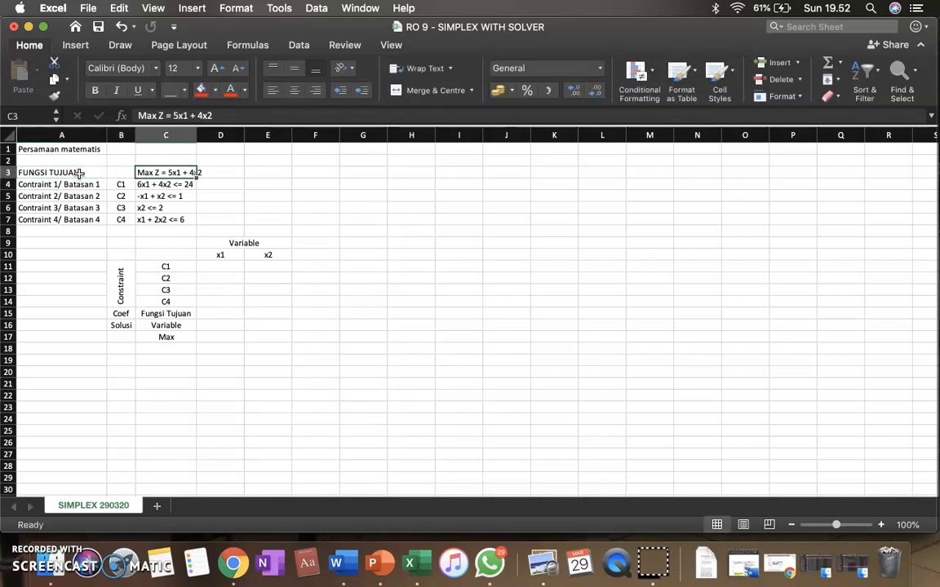
key("Left")
key("shift+Left")
left_click(398, 91)
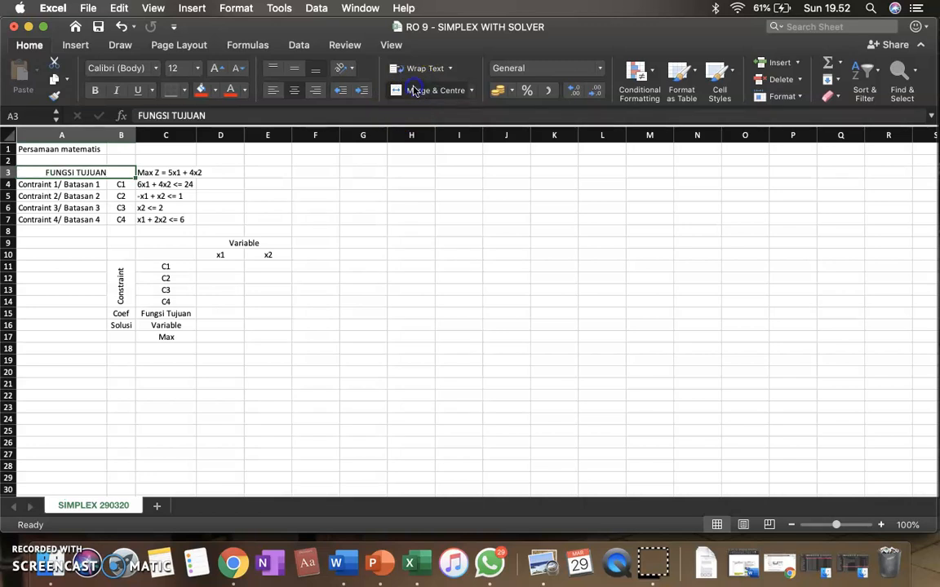
Fill the variable solution cells D16:E16 with the light green standard colour
left_click(238, 288)
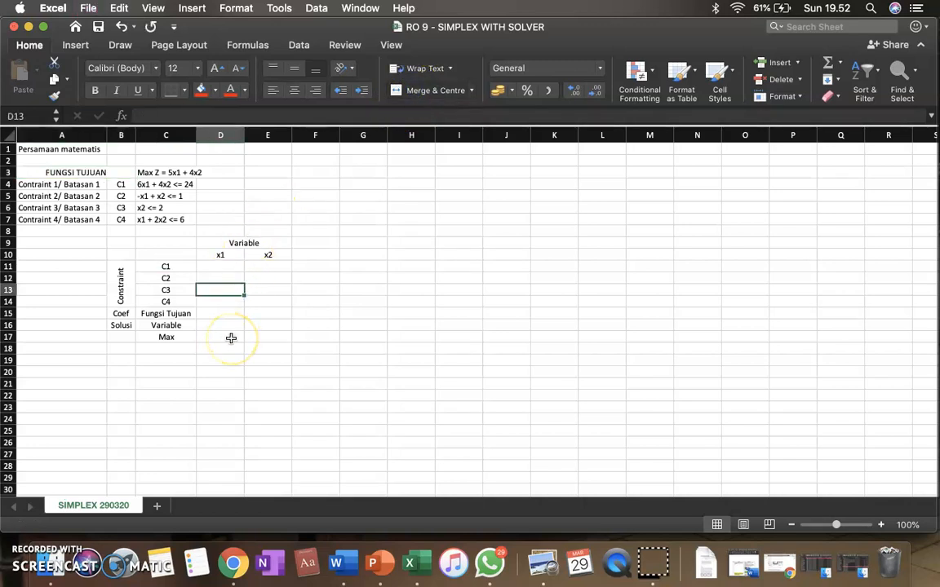
left_click_drag(225, 326, 267, 325)
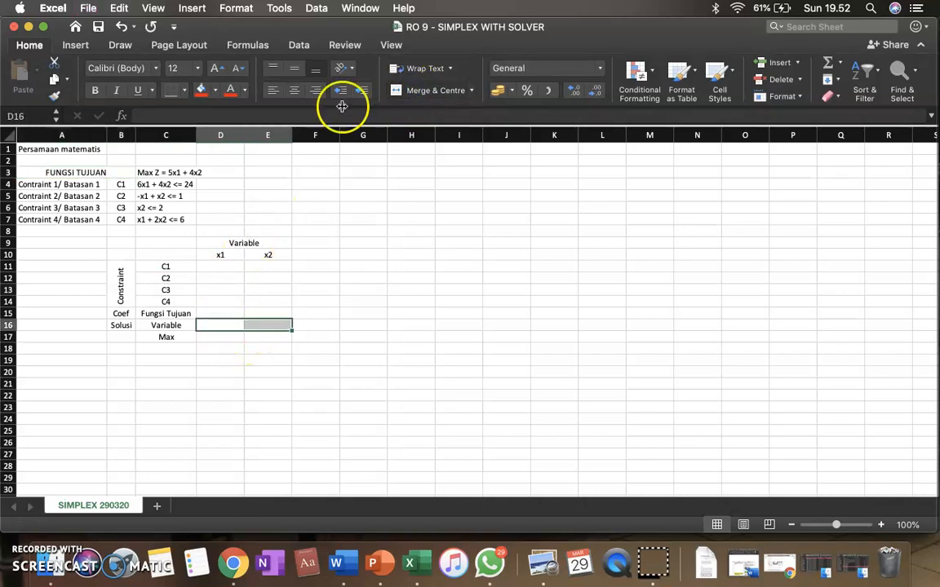
left_click(216, 91)
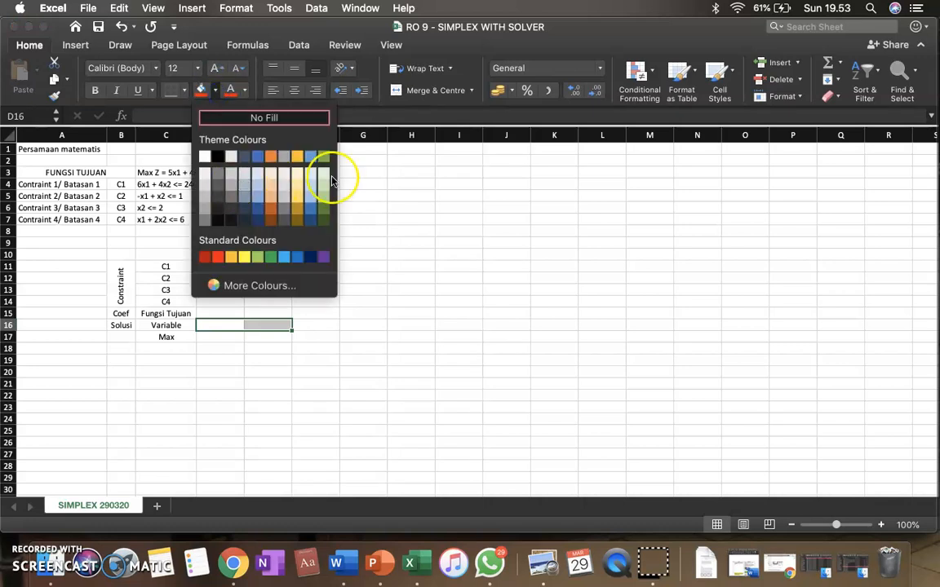
left_click(257, 257)
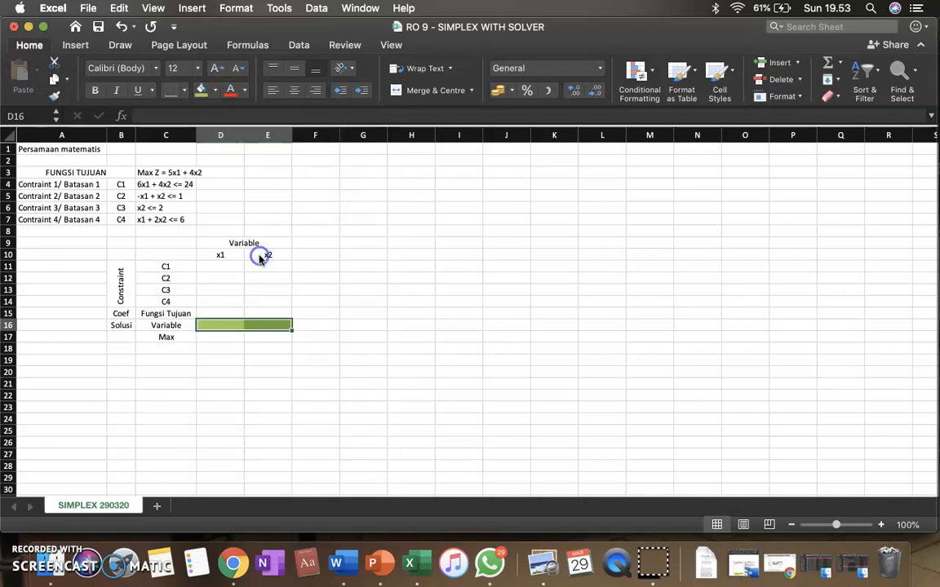
Fill the Max result cell D17 with the red standard colour
left_click(231, 337)
left_click(215, 90)
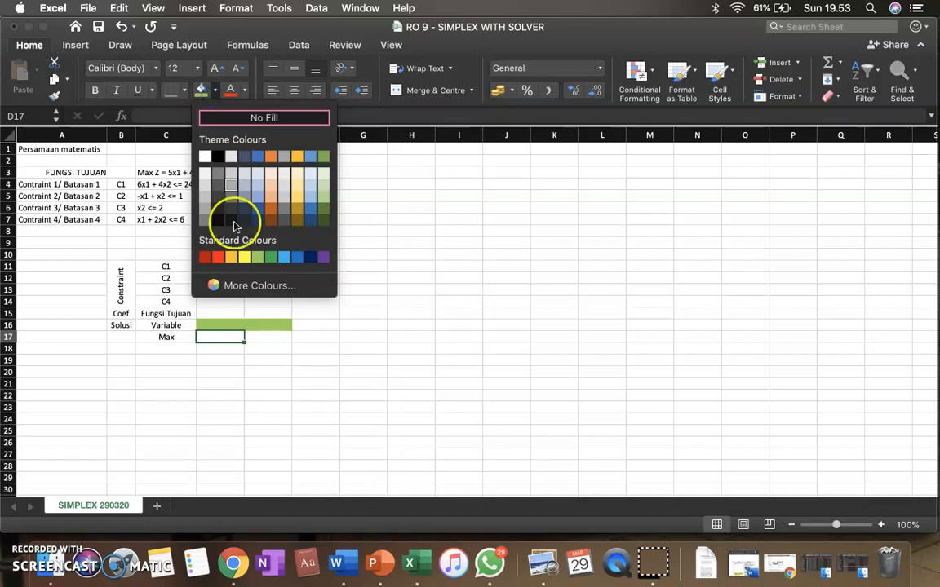
left_click(218, 257)
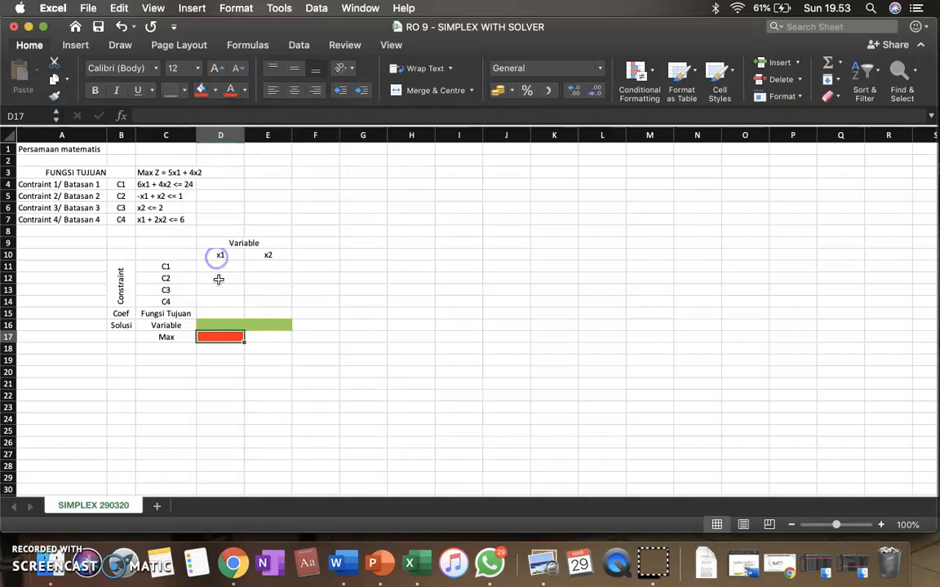
left_click(260, 347)
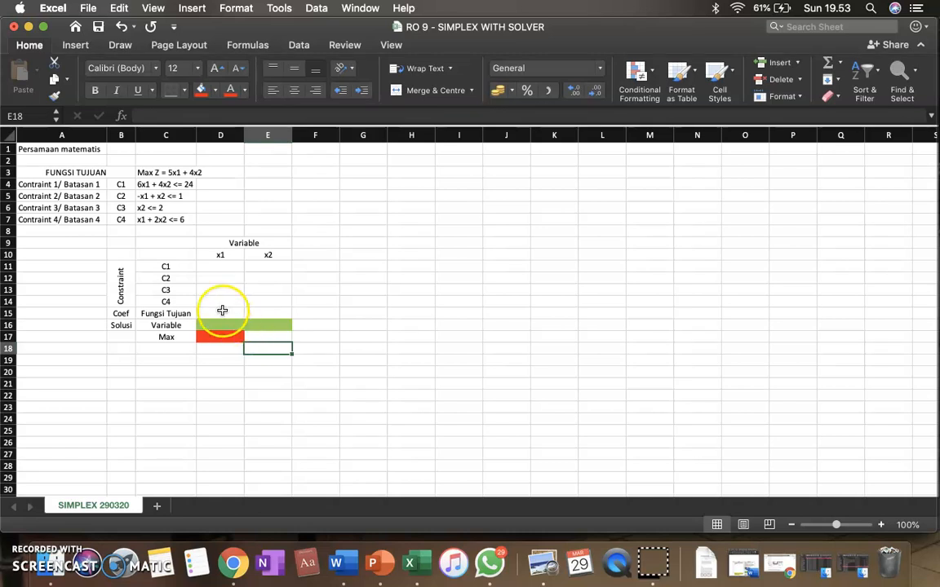
Enter the objective function's x1 coefficient 5 in D15 and centre the contents of columns D and E
left_click(186, 172)
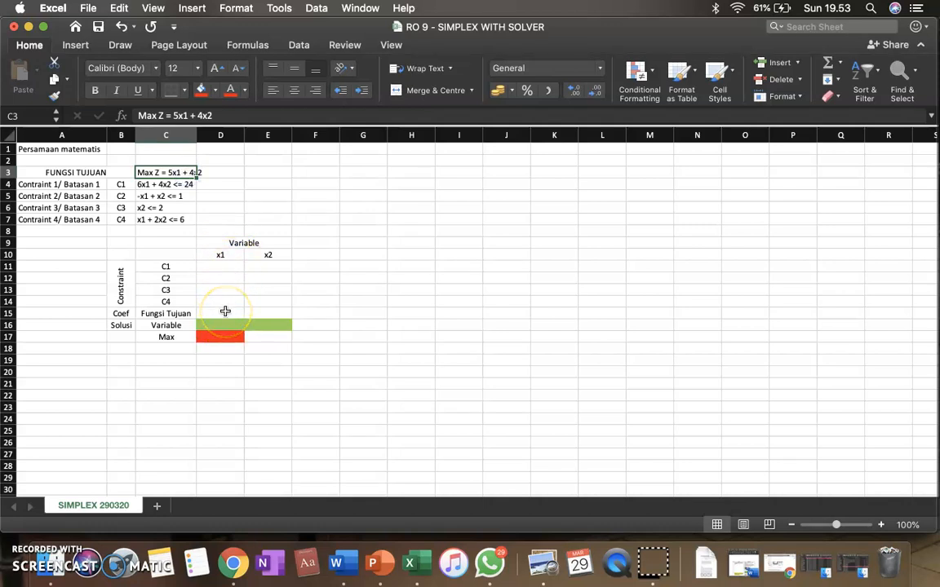
left_click(225, 311)
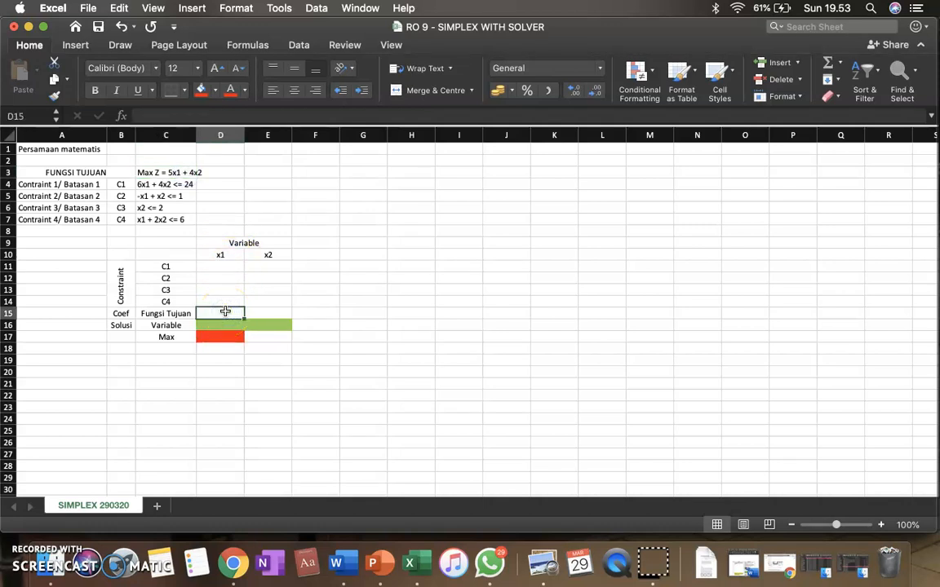
type("5")
left_click(253, 311)
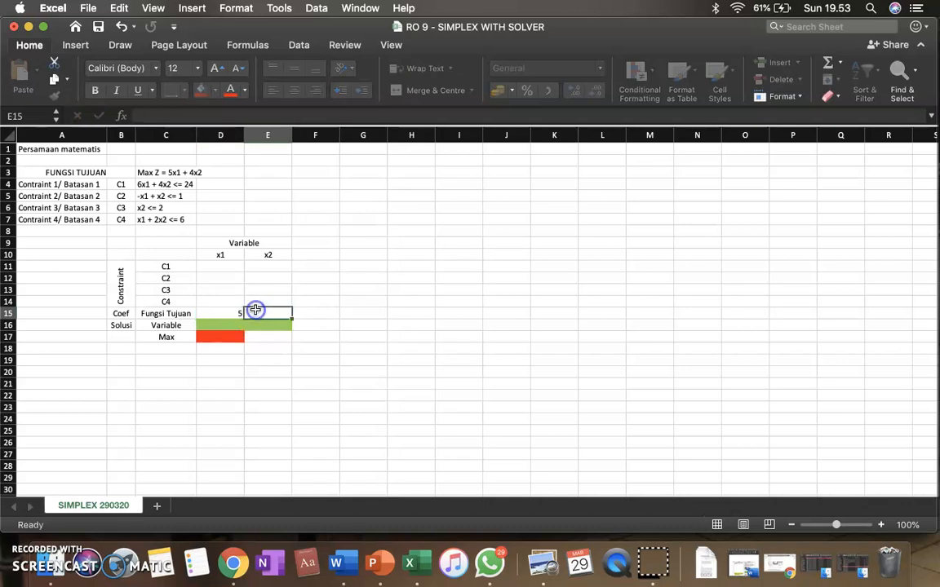
left_click_drag(220, 134, 268, 133)
left_click(293, 90)
Make rows 3 to 7 taller and align their contents vertically to the middle
left_click(233, 311)
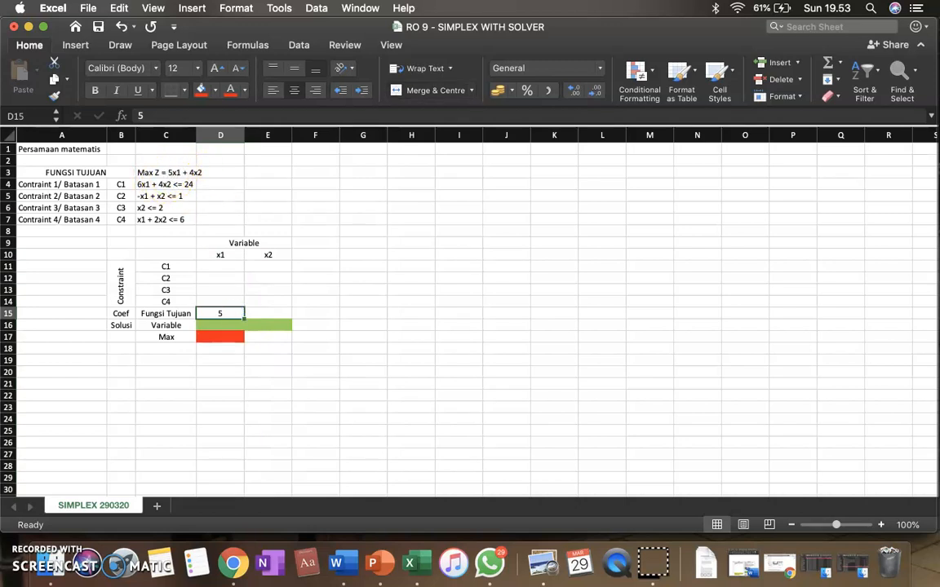
left_click_drag(6, 173, 9, 247)
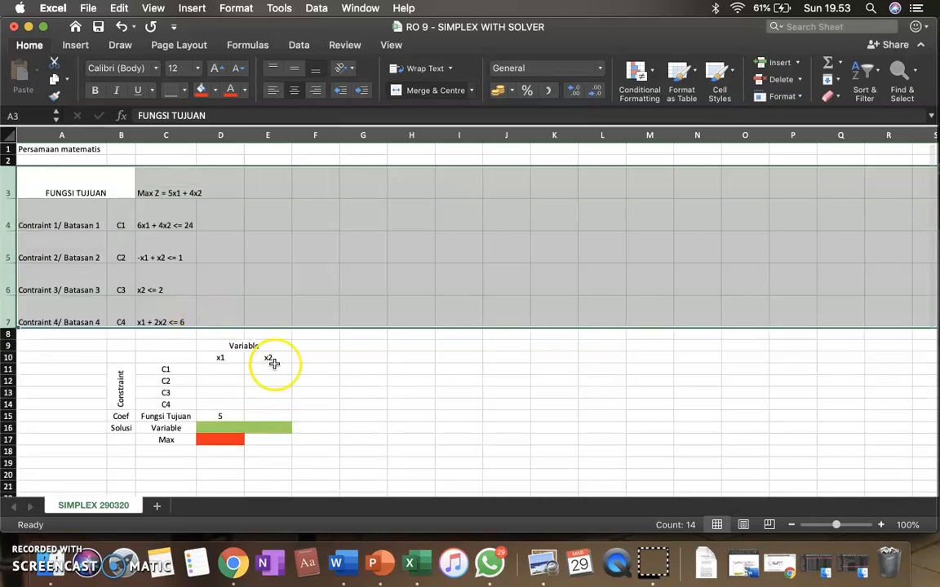
left_click(292, 70)
Enter the objective function's x2 coefficient 4 in E15
left_click(267, 414)
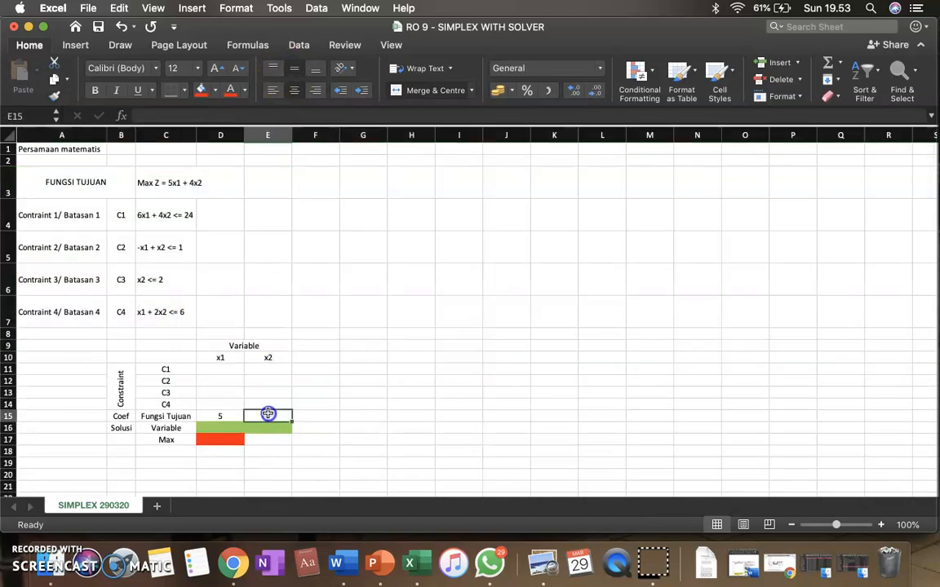
type("4")
left_click(279, 416)
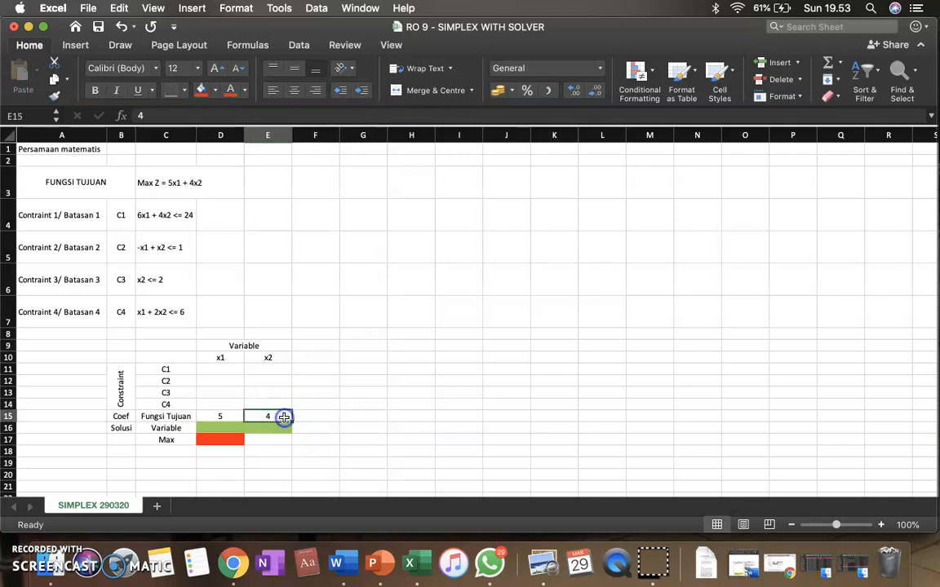
Fill the objective equation cells C3:D3 with red
left_click(164, 184)
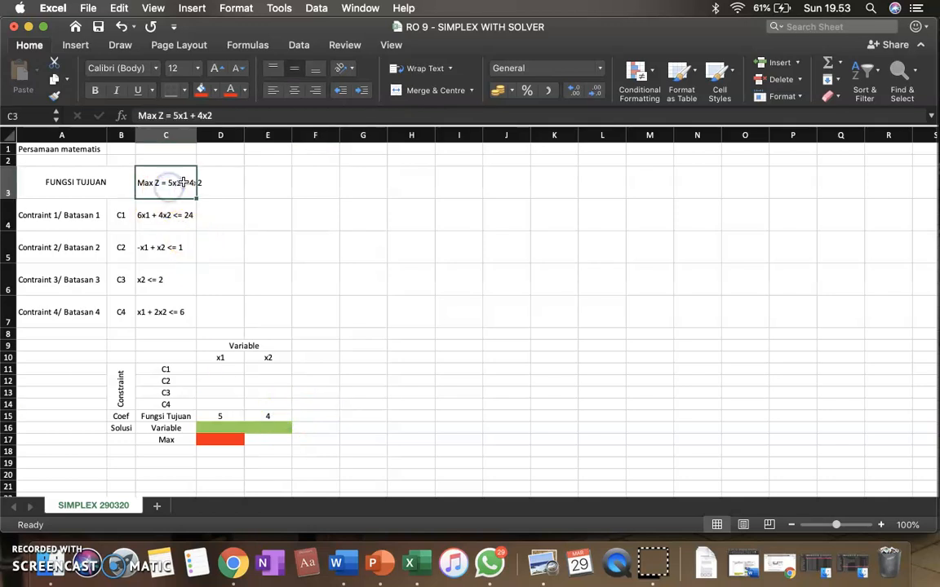
left_click_drag(213, 182, 183, 183)
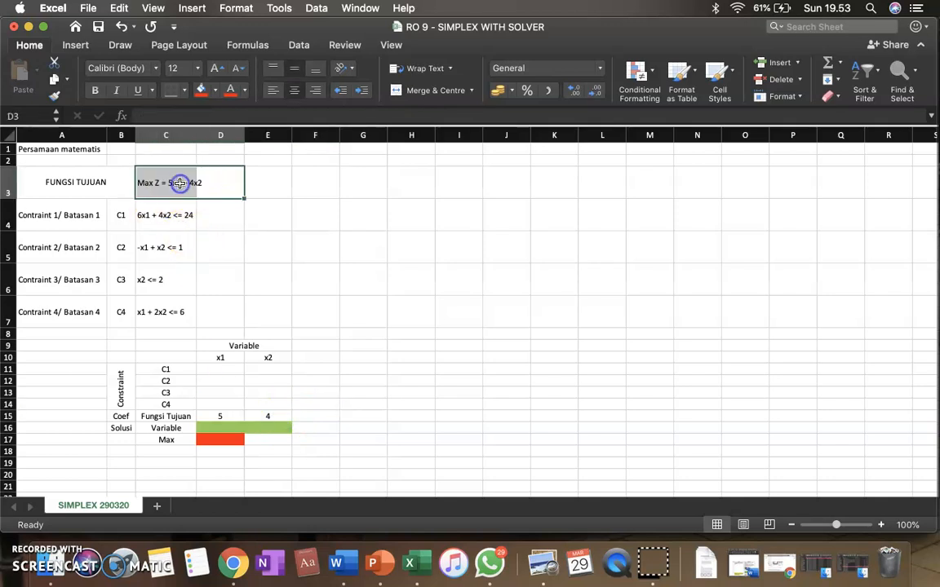
left_click(200, 90)
left_click(258, 183)
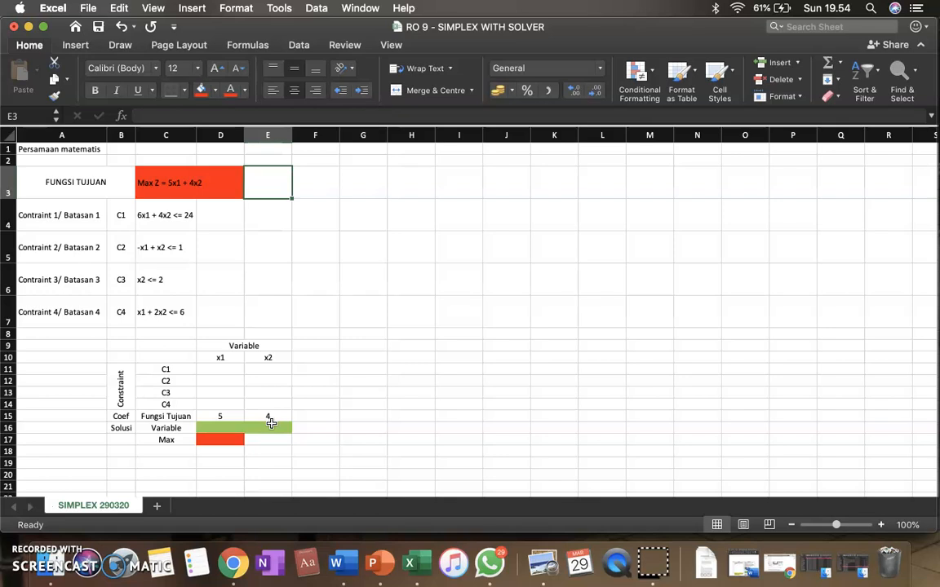
Enter constraint C1's coefficients, 6 for x1 in D11 and 4 for x2 in E11
left_click(235, 376)
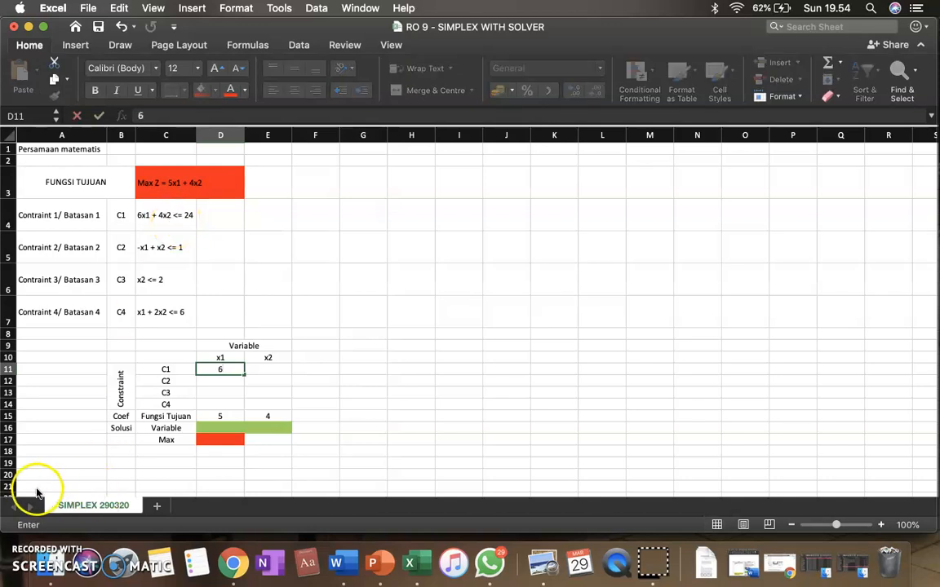
left_click(35, 495)
left_click(220, 372)
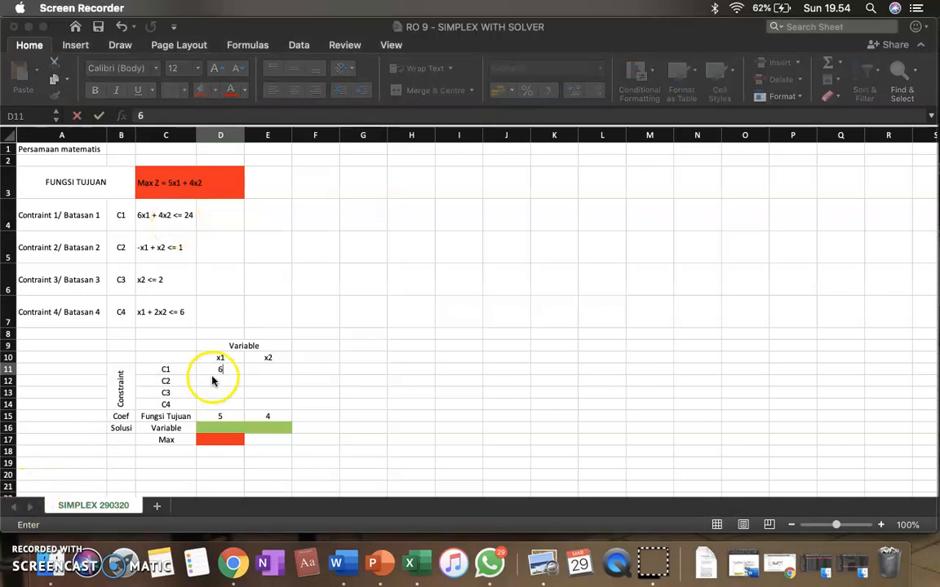
left_click(230, 380)
left_click(225, 368)
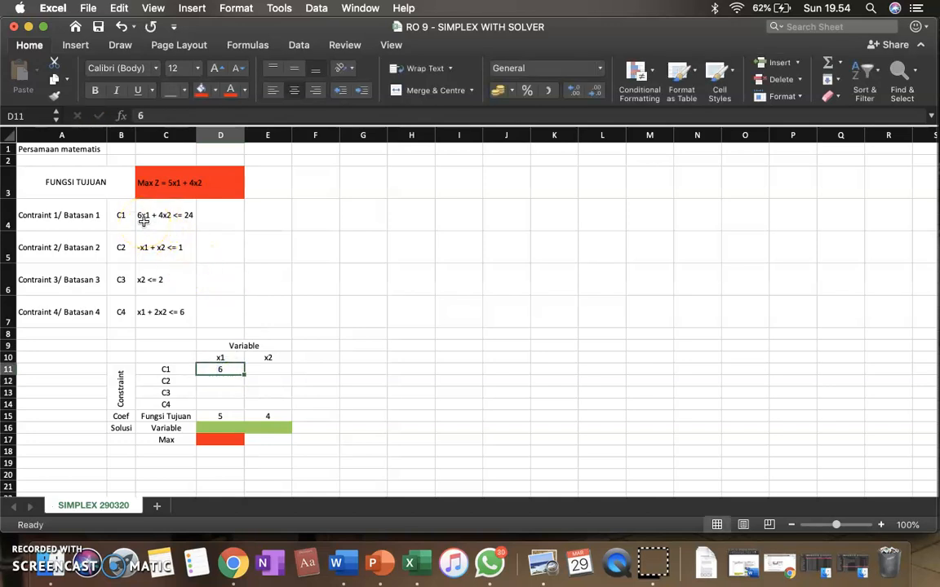
left_click(34, 504)
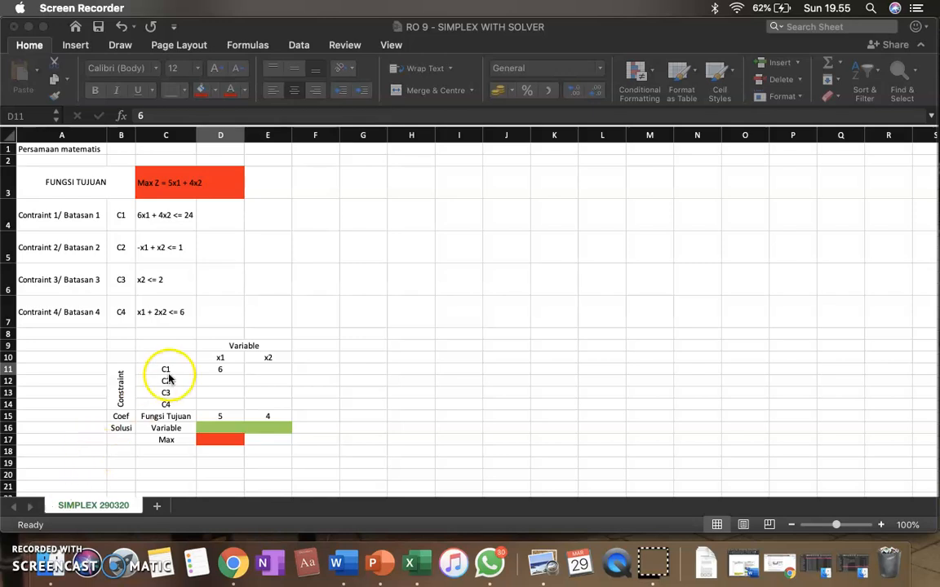
left_click(222, 367)
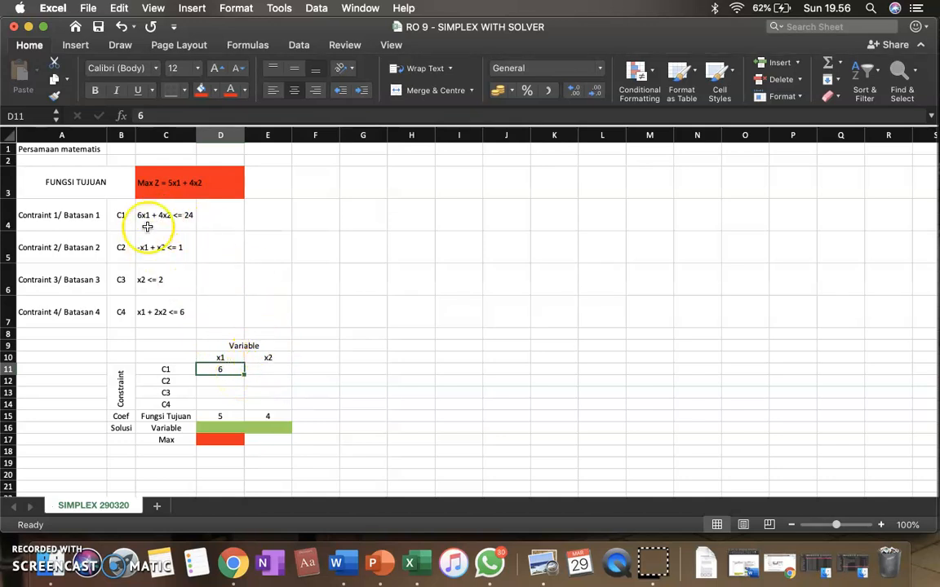
left_click(282, 371)
type("4")
Enter constraint C2's coefficients, -1 for x1 in D12 and 1 for x2 in E12
left_click(225, 378)
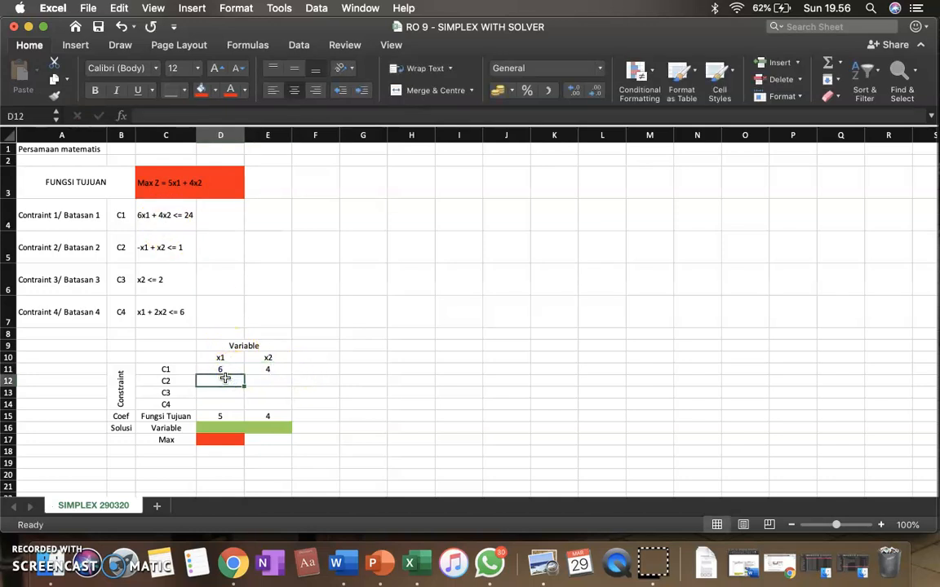
type("-1")
left_click(249, 380)
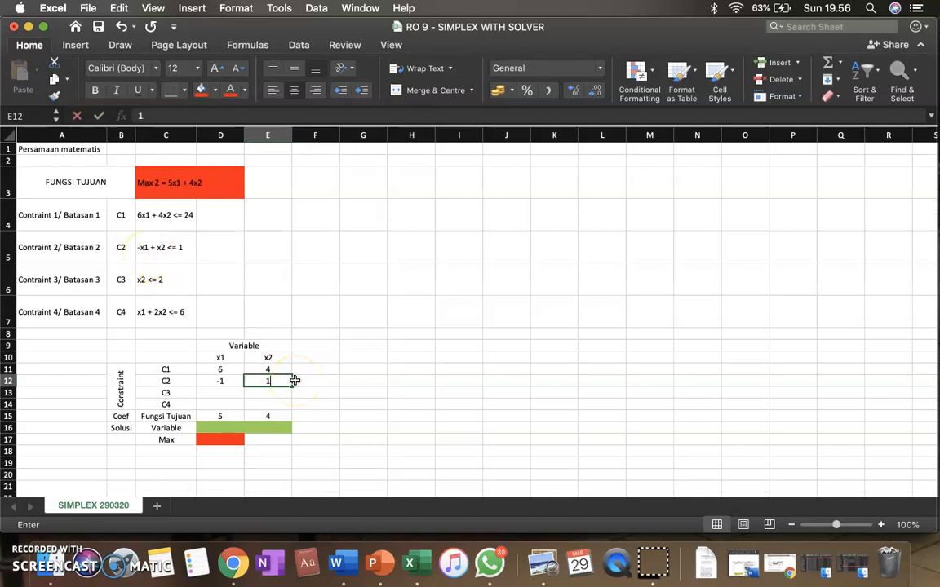
type("1")
Enter constraint C3's coefficients, 0 for x1 in D13 and 1 for x2 in E13
left_click(227, 392)
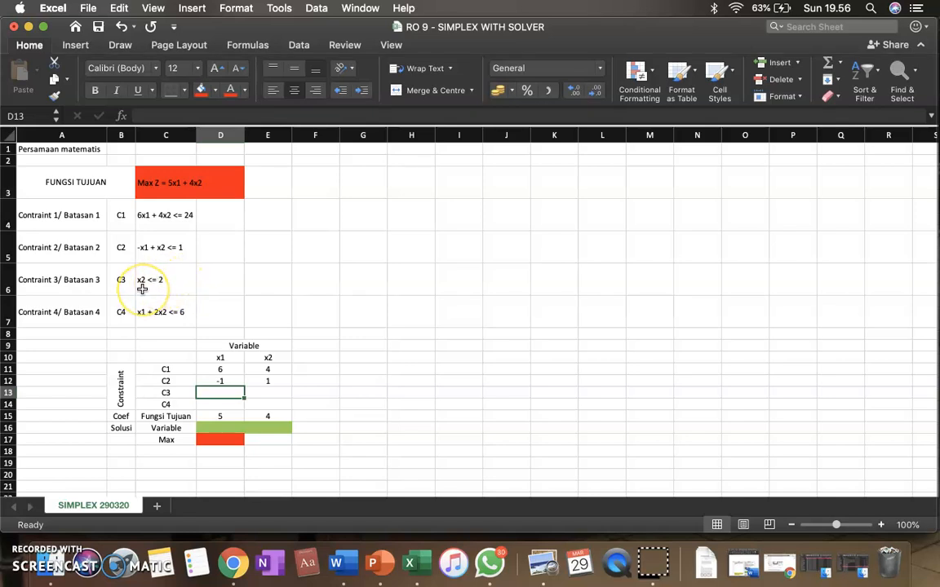
type("0")
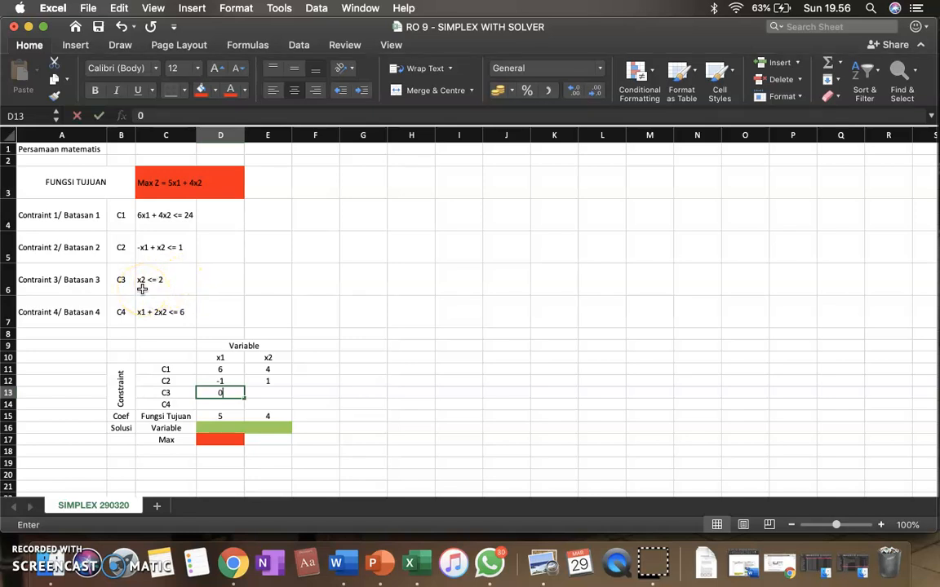
key("Tab")
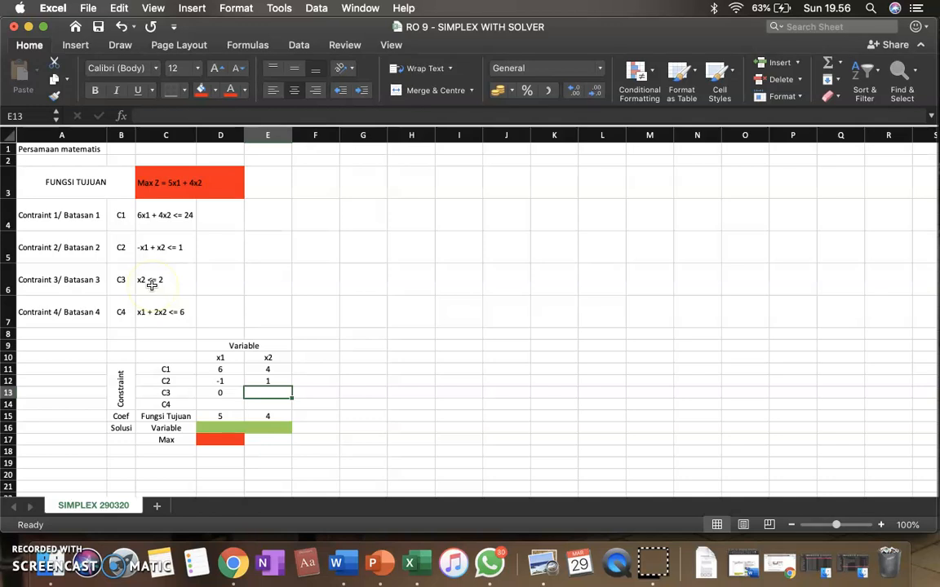
type("1")
key("Return")
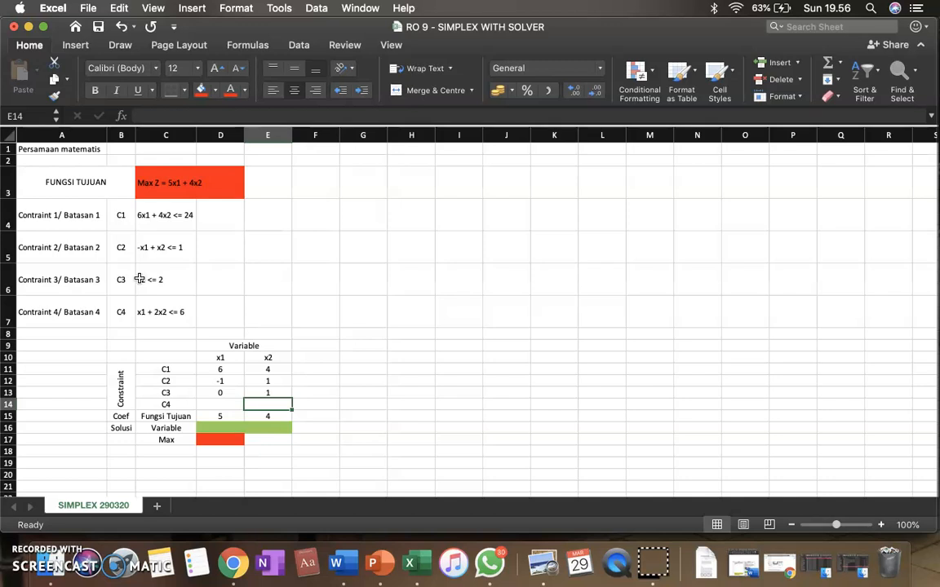
Enter constraint C4's coefficients, 1 for x1 in D14 and 2 for x2 in E14
key("Left")
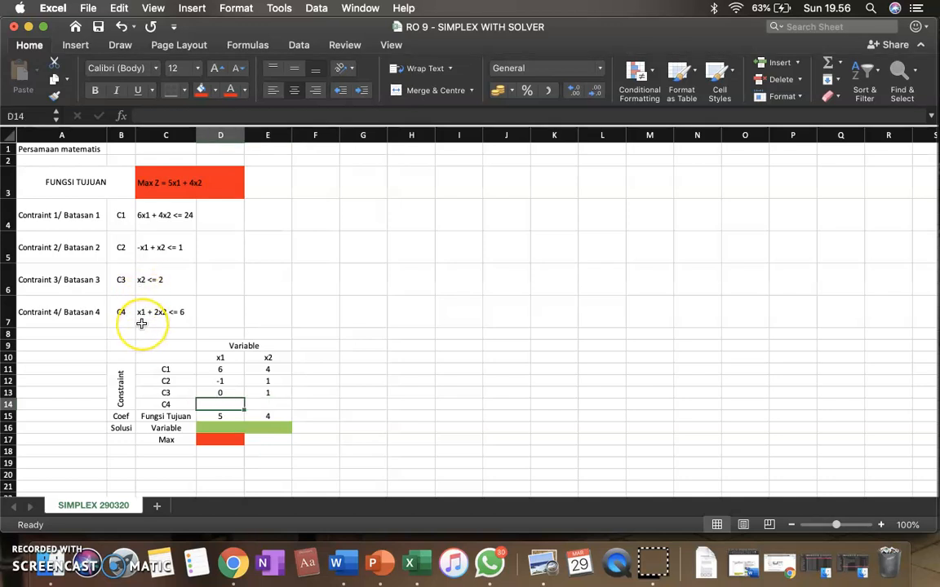
type("1")
key("Tab")
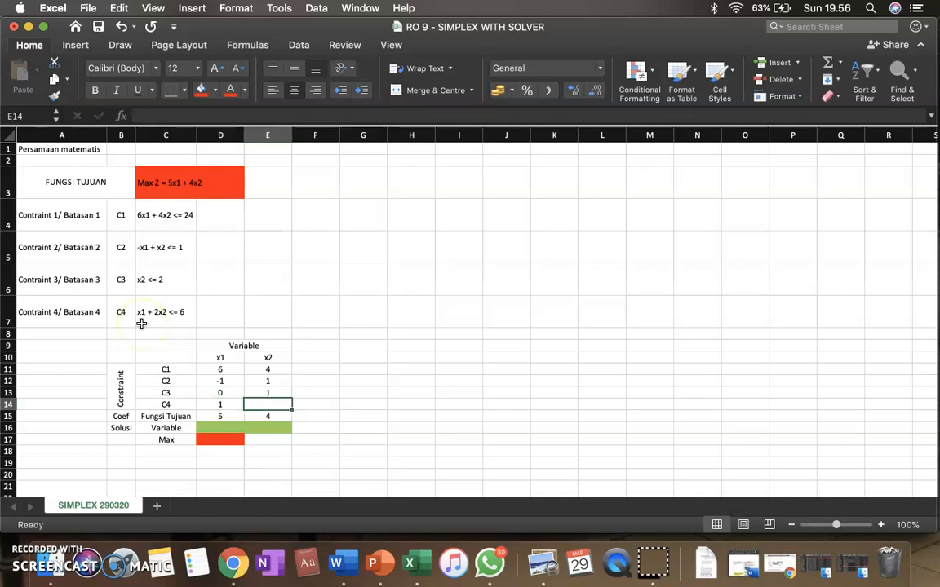
type("2")
key("Tab")
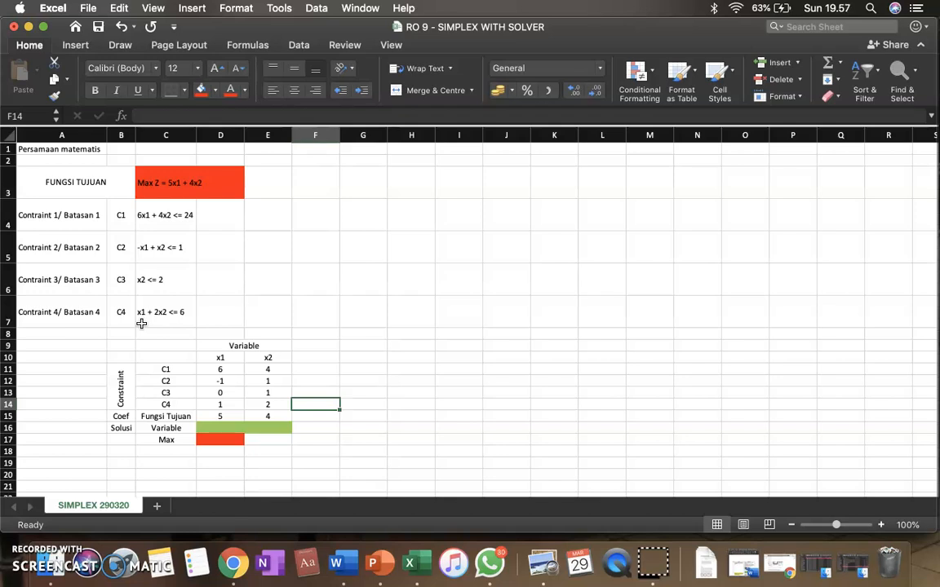
left_click_drag(358, 359, 356, 413)
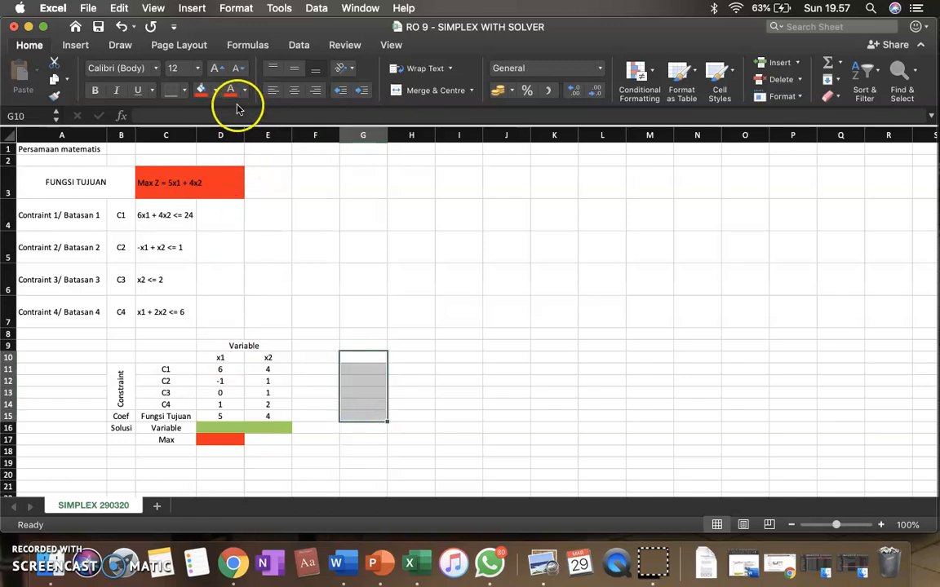
left_click(214, 92)
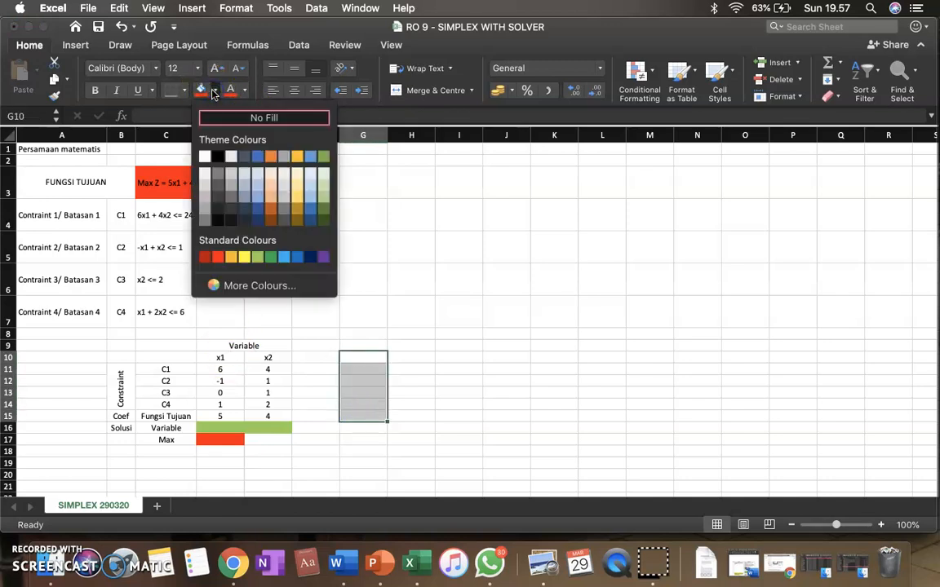
left_click(257, 257)
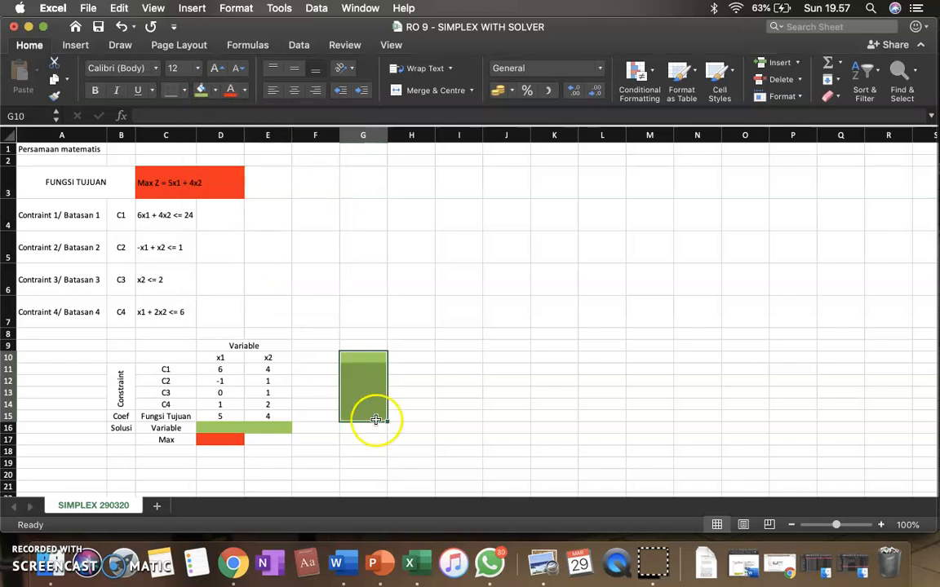
left_click(369, 359)
key("super+z")
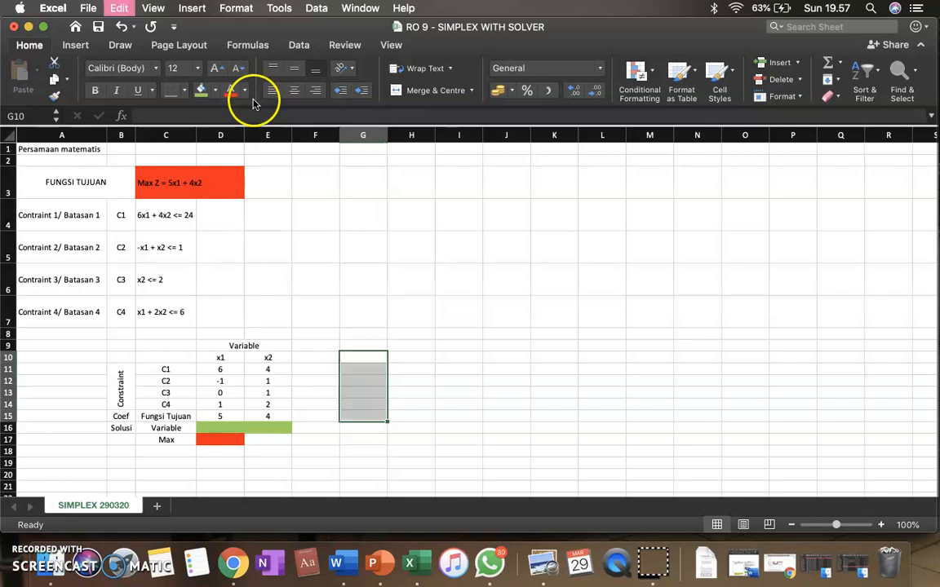
Fill cells G11:G15, beside the constraint and objective rows, with light green
left_click(363, 369)
left_click(363, 418, "shift")
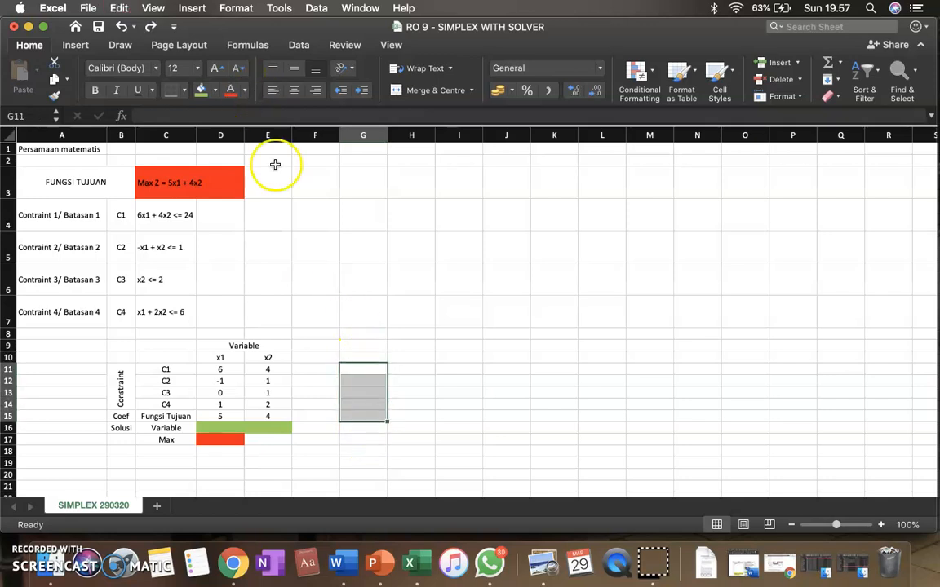
left_click(200, 91)
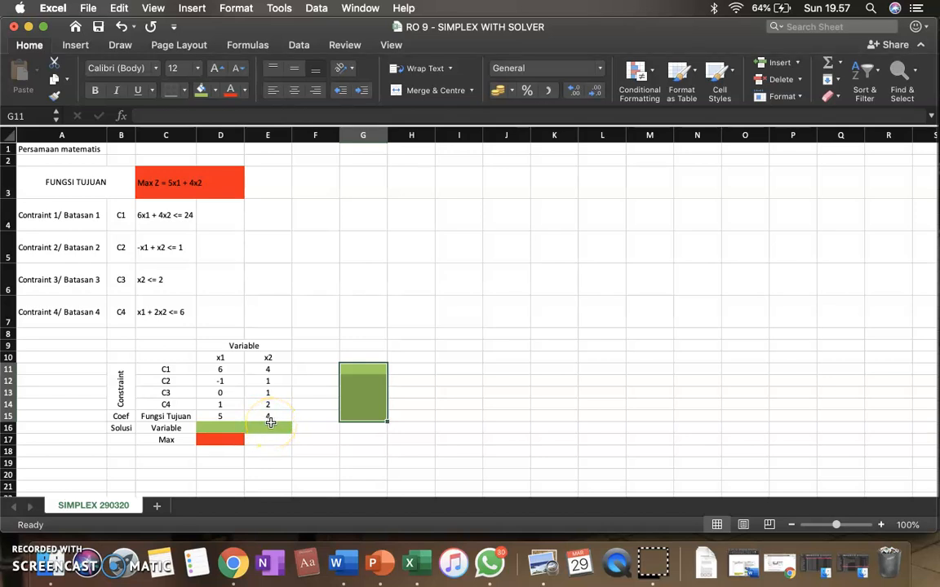
Enter constraint C1's limit, 24, in H11 and centre-align column H
left_click(372, 369)
left_click(399, 369)
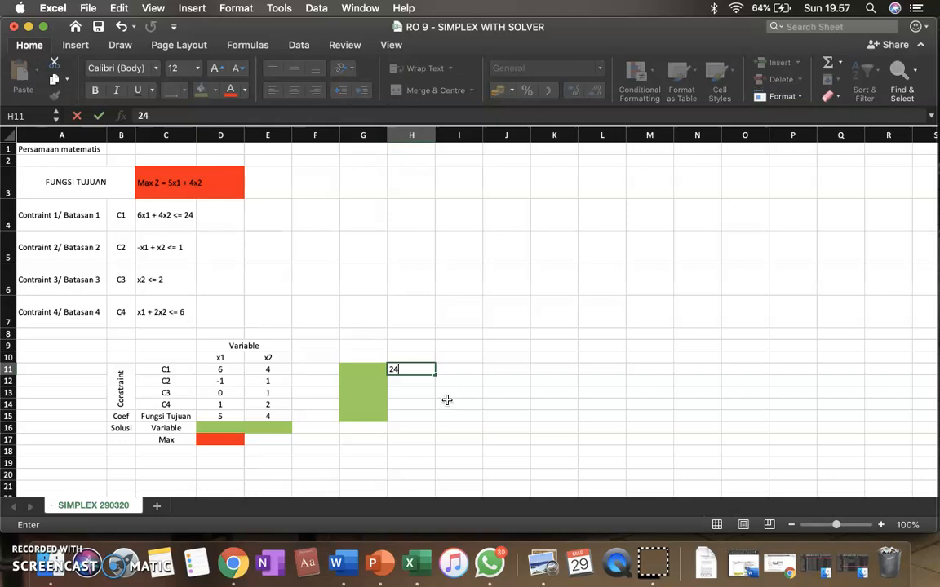
left_click(447, 371)
left_click(410, 135)
left_click(294, 90)
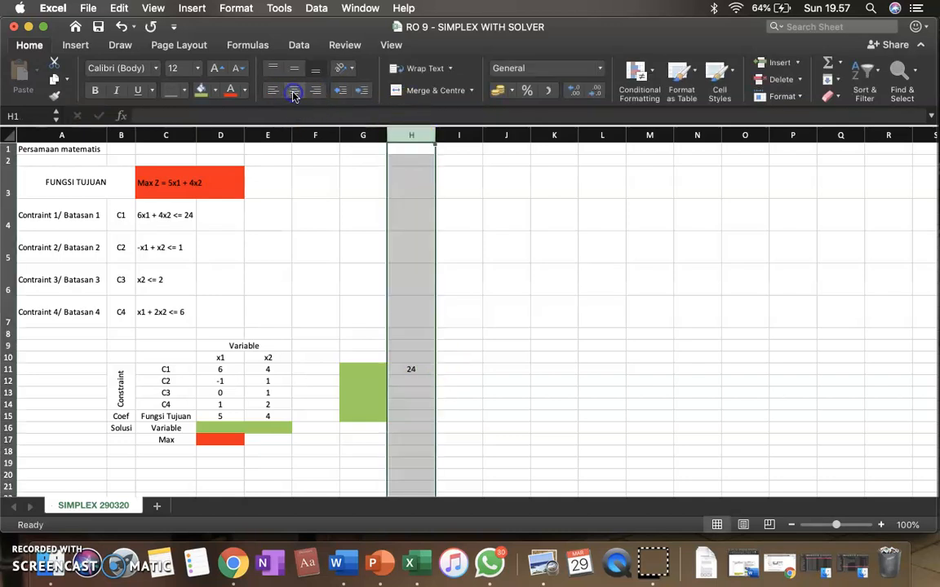
Enter the limits for constraints C2 to C4: 1 in H12, 2 in H13 and 6 in H14
left_click(418, 382)
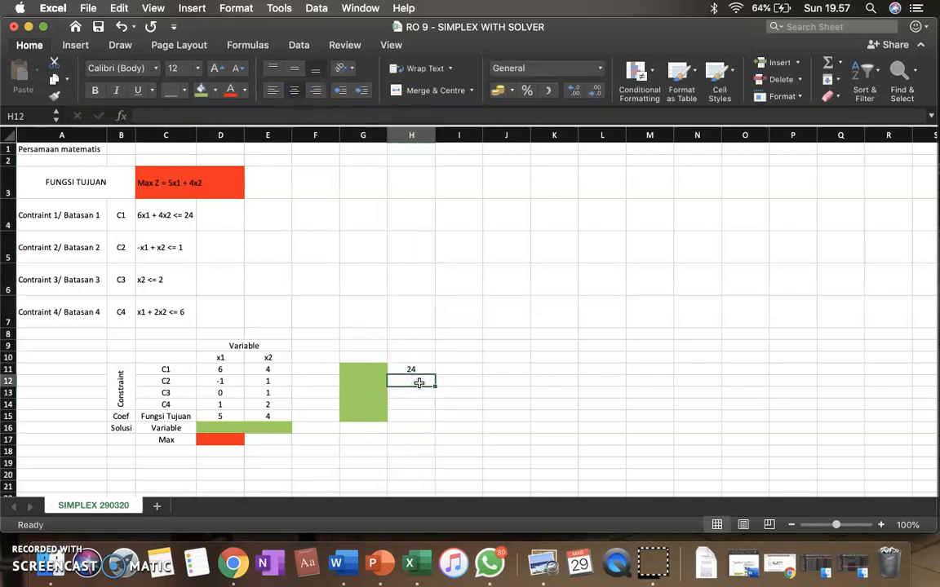
type("1")
key("Return")
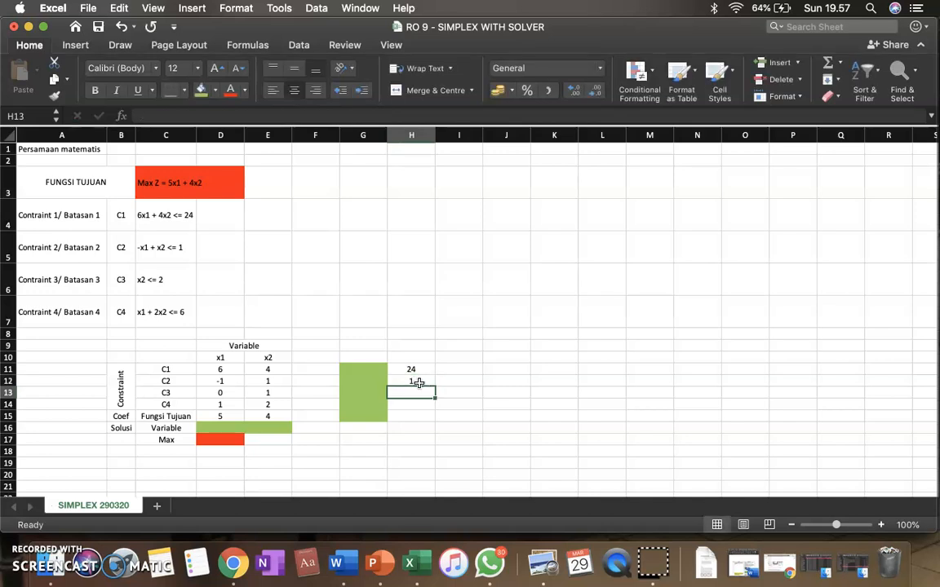
key("Return")
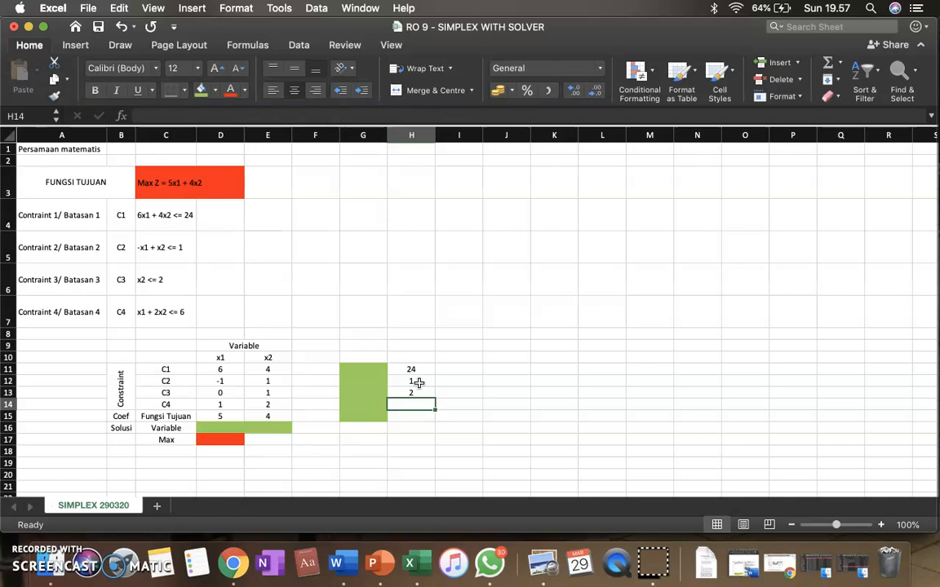
type("6")
key("Return")
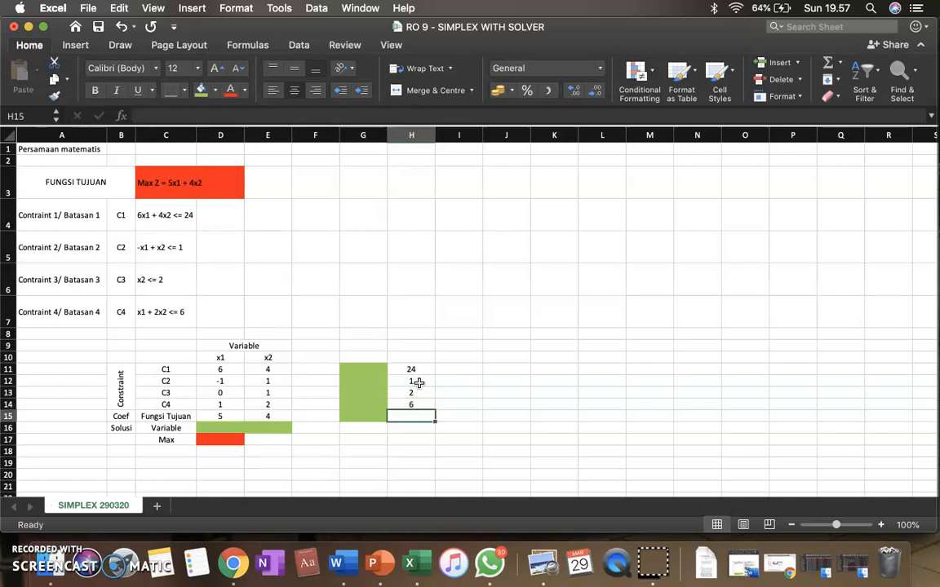
Enter the <= sign in F11 for constraint C1 and centre-align F11:F15
key("Left")
key("Left")
key("Up")
key("Up")
key("Up")
key("Up")
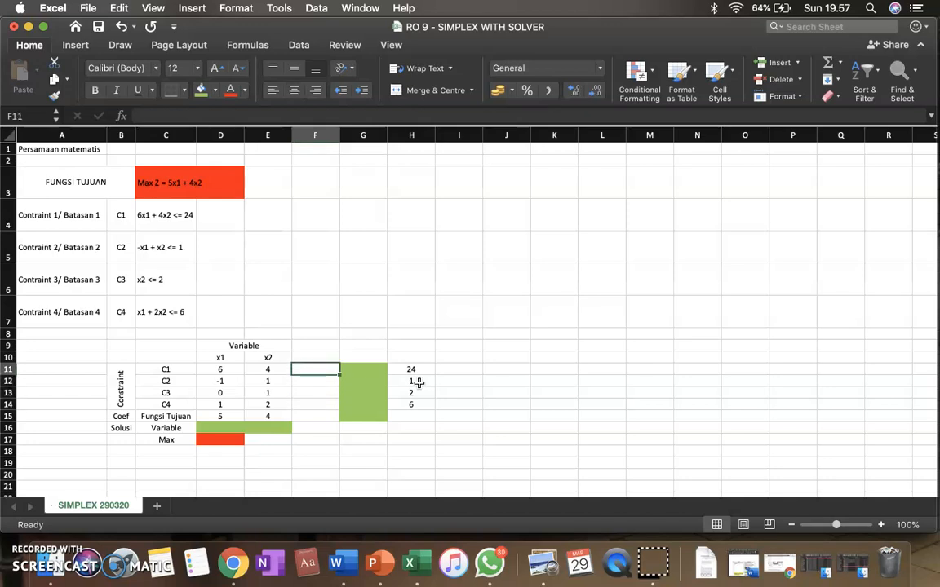
key("shift+Down")
key("shift+Down")
key("shift+Down")
key("shift+Down")
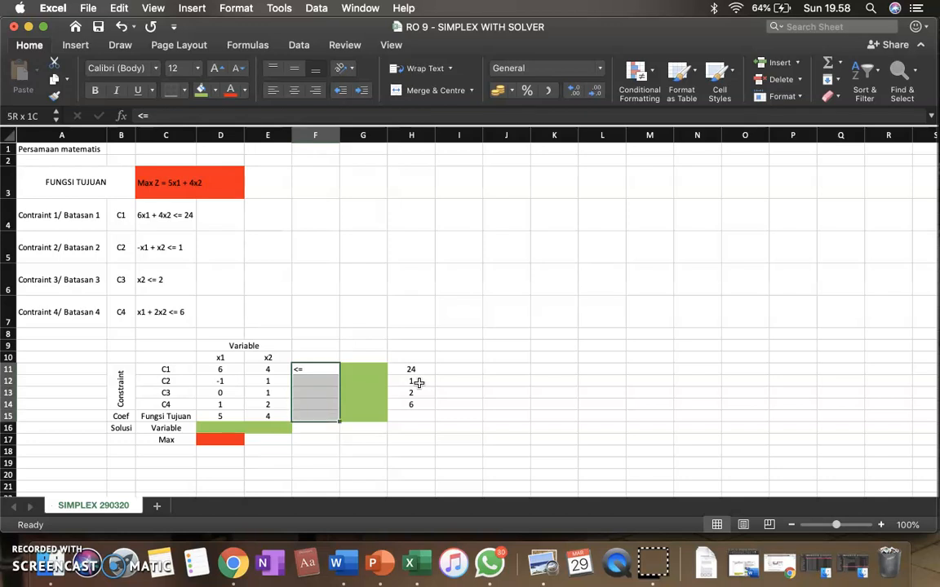
left_click(292, 88)
Copy the <= sign from F11 into F12:F15
key("Up")
key("Down")
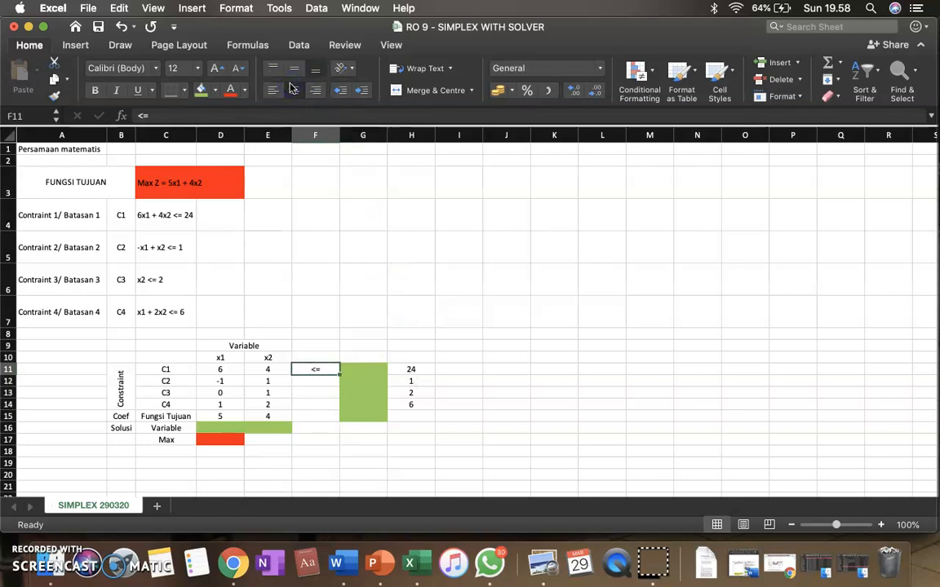
key("super+c")
key("Down")
key("shift+Down")
key("shift+Down")
key("shift+Down")
key("super+v")
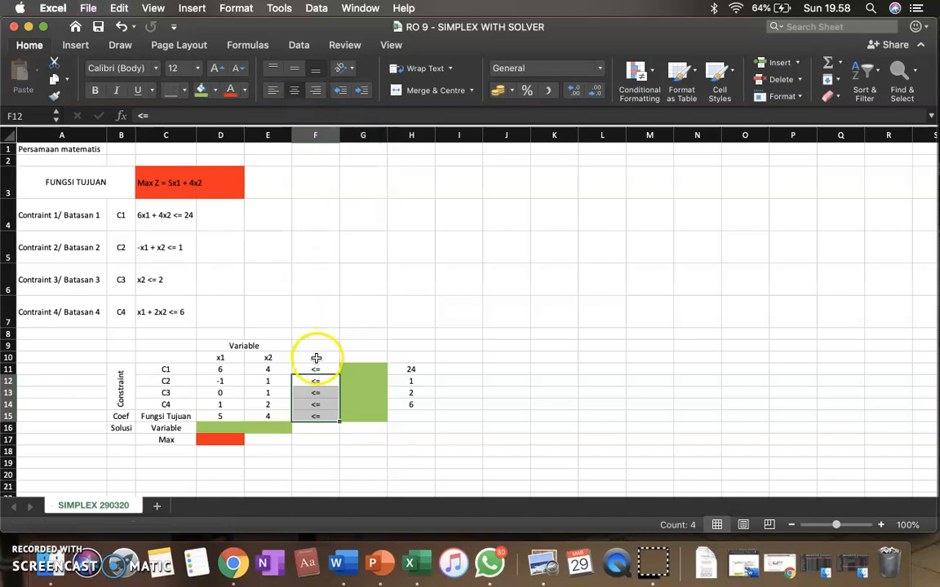
left_click(315, 359)
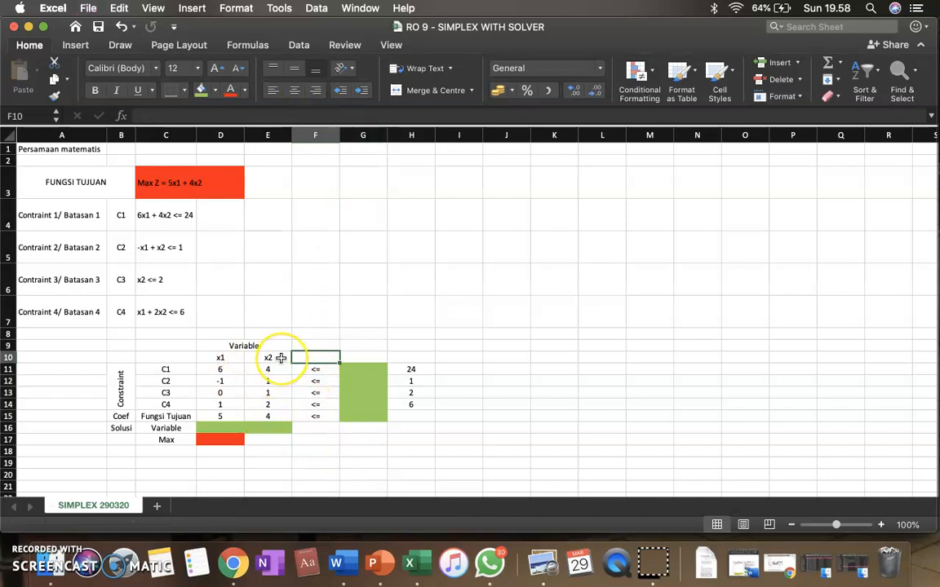